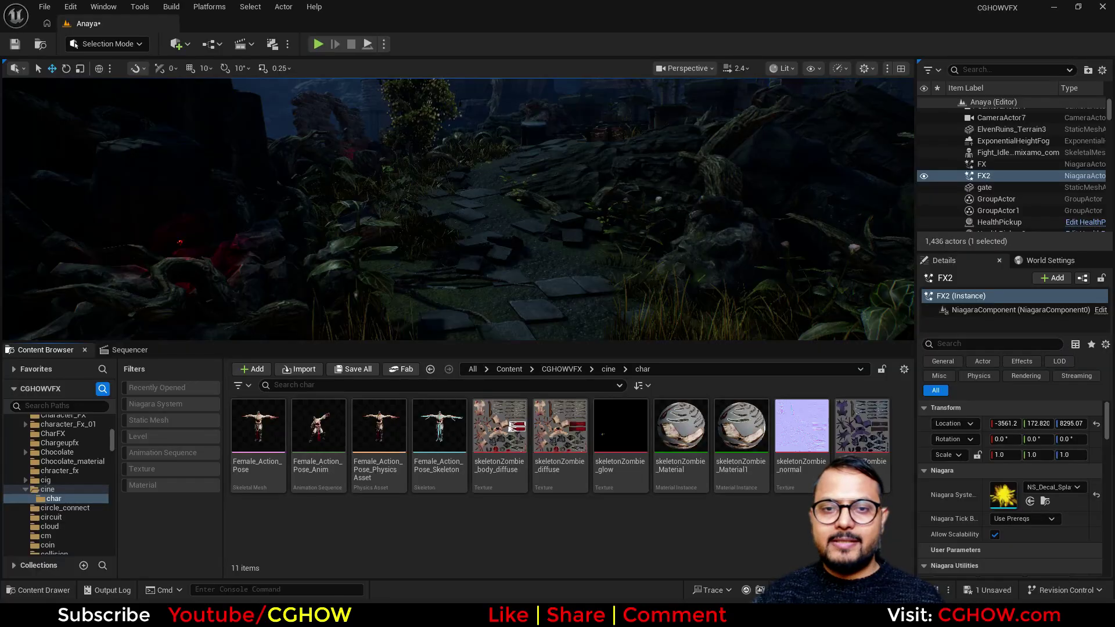
# Step: Inspect the Female Action Pose on the zombie character in Mixamo from several sides, and select Female_Action_Pose_Anim in Unreal's char folder
pyautogui.moveTo(458, 208); pyautogui.dragTo(493, 197, button='right')
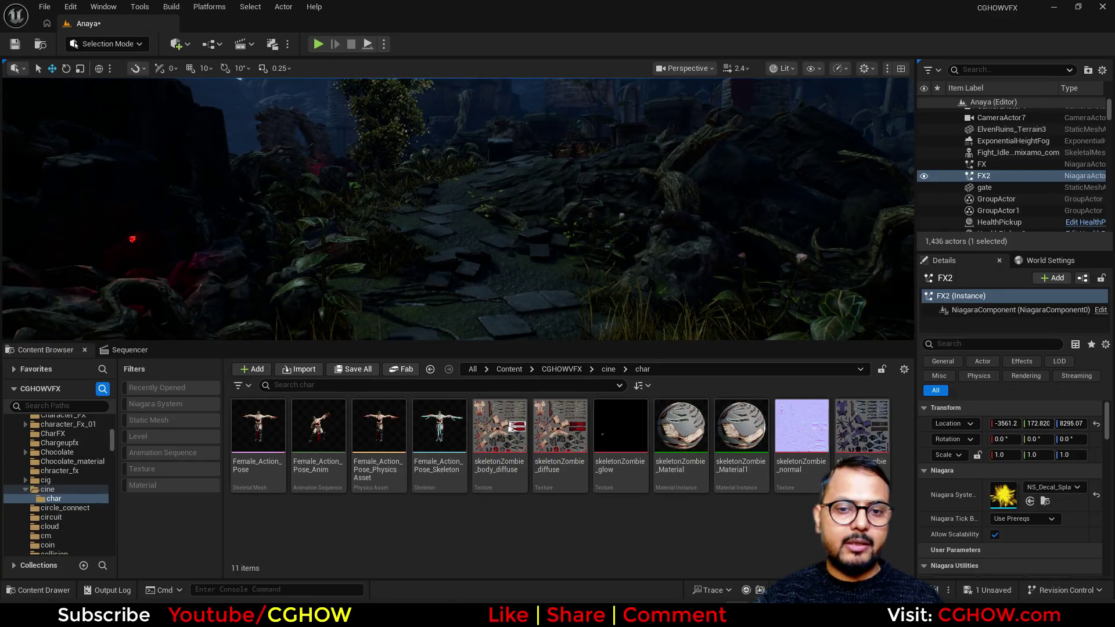
pyautogui.moveTo(459, 341); pyautogui.dragTo(458, 317)
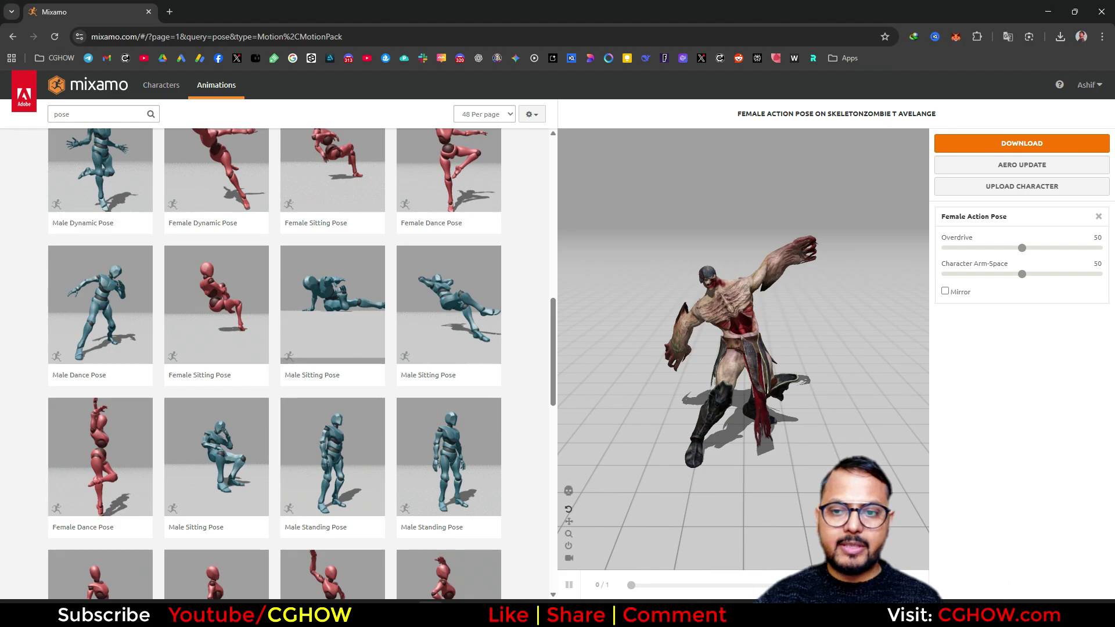
pyautogui.moveTo(778, 325); pyautogui.dragTo(551, 313)
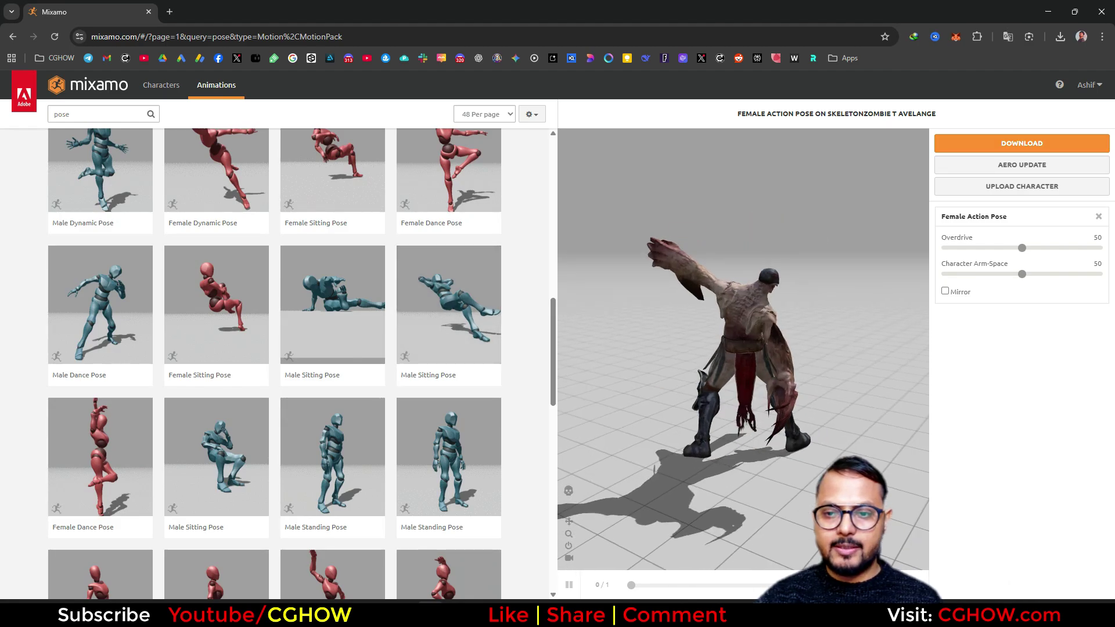
pyautogui.moveTo(824, 326); pyautogui.dragTo(599, 343)
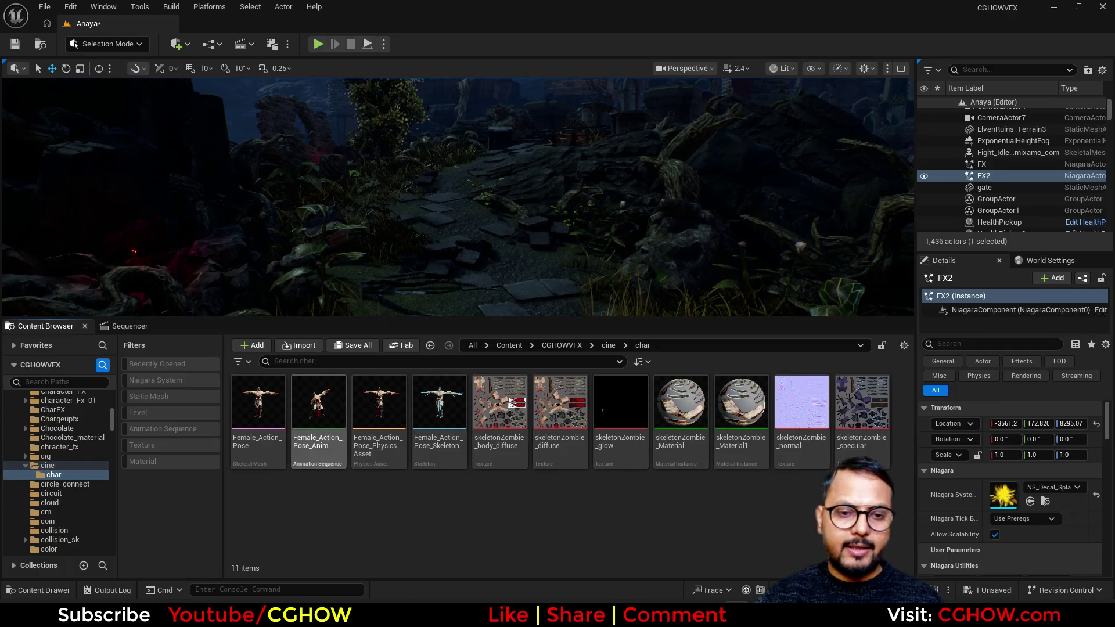
pyautogui.click(319, 406)
pyautogui.doubleClick(318, 407)
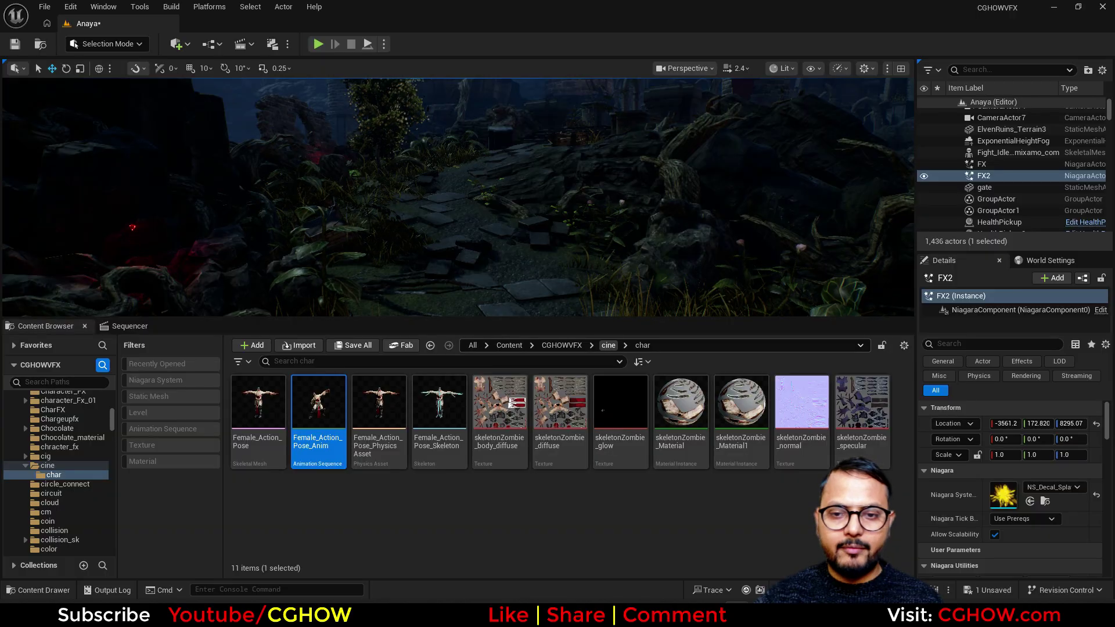
# Step: Create a level sequence in the cine folder and name it Main_Seq
pyautogui.click(608, 345)
pyautogui.rightClick(424, 450)
pyautogui.moveTo(436, 450)
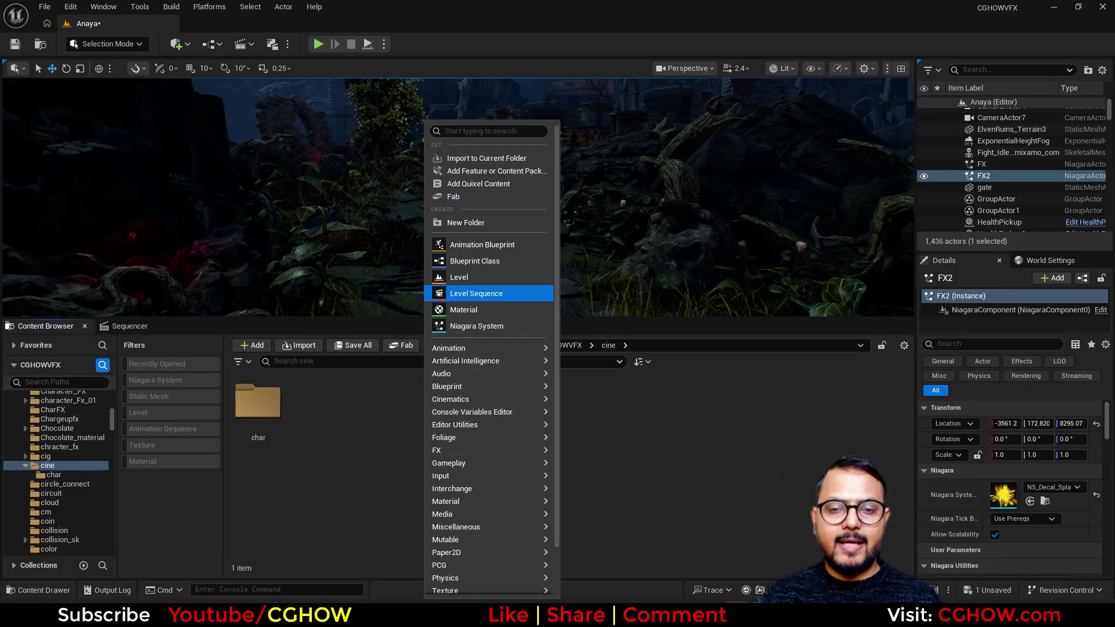
pyautogui.click(475, 293)
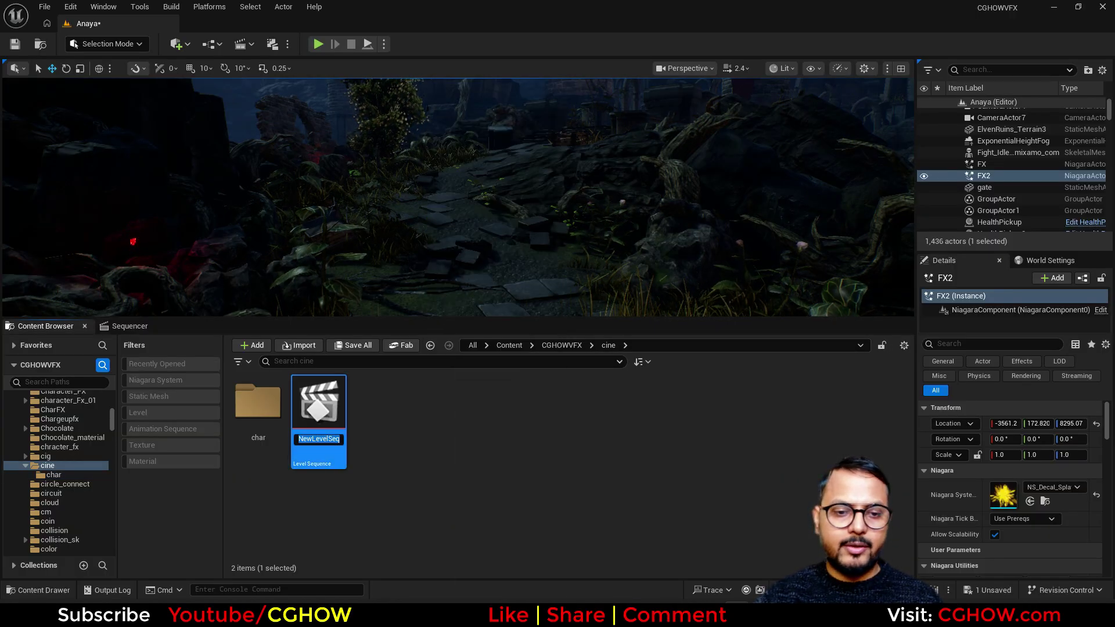
pyautogui.rightClick(443, 429)
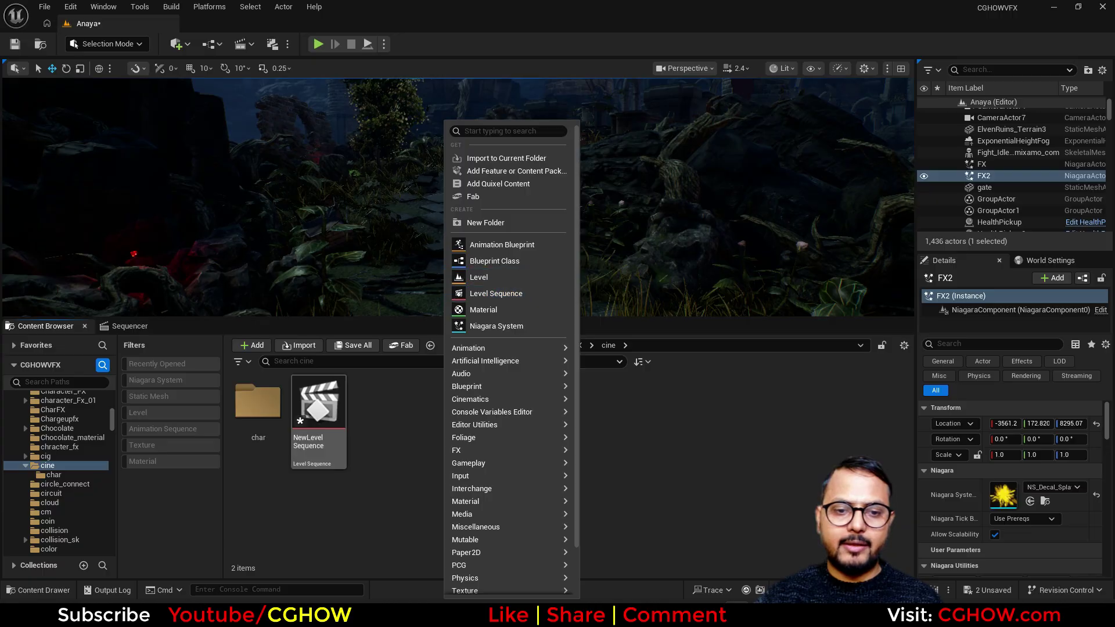
pyautogui.click(318, 421)
pyautogui.press('F2')
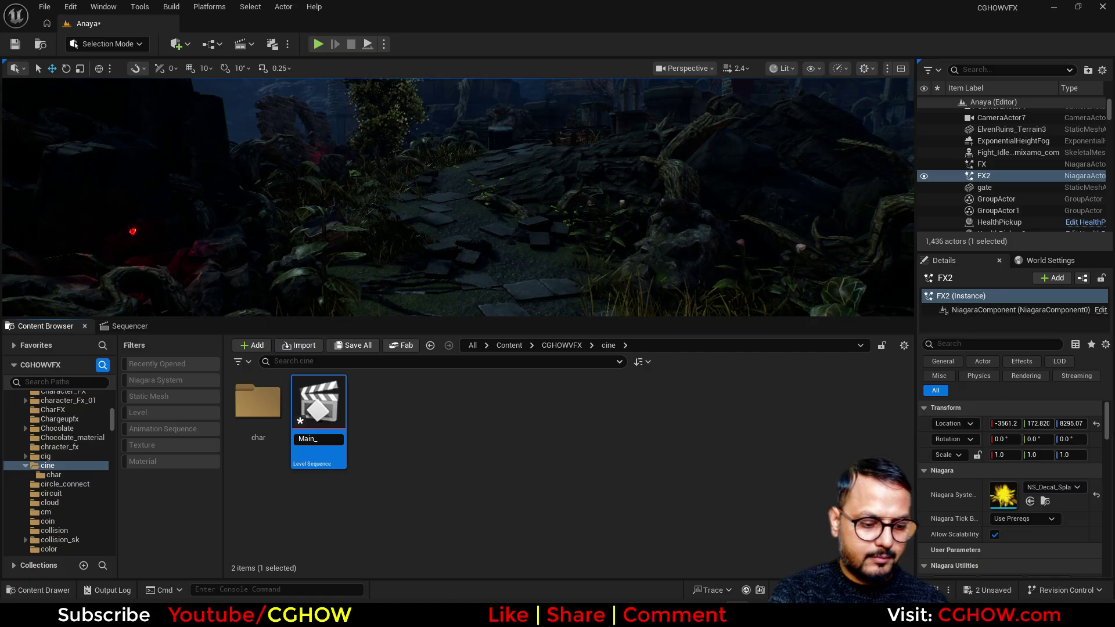
pyautogui.press('Return')
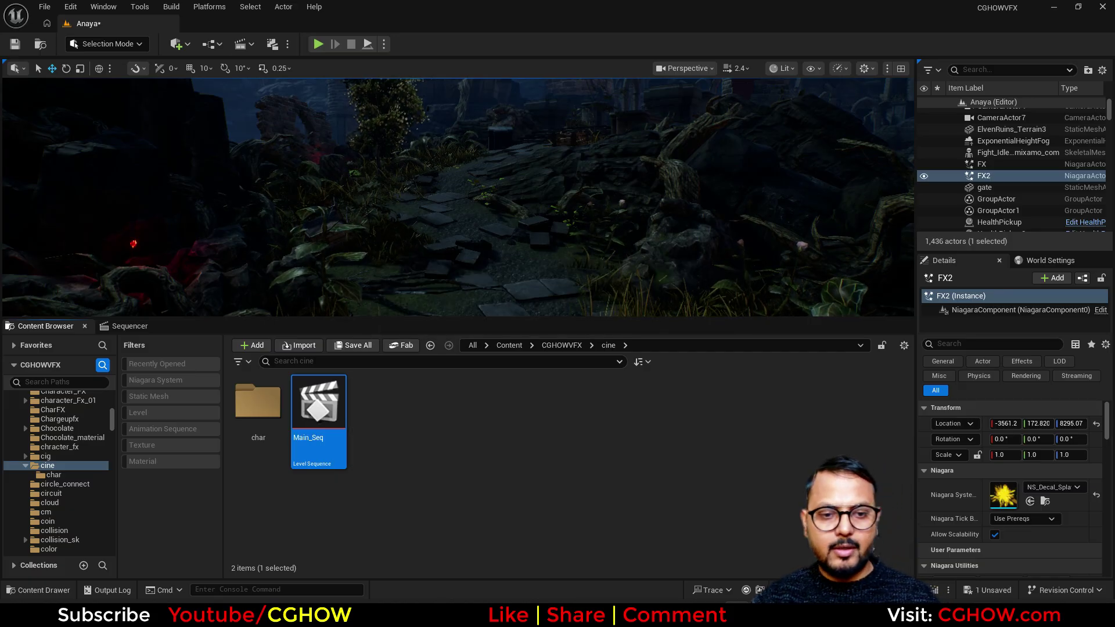
# Step: Open Main_Seq and add Female_Action_Pose_Anim from the char folder to its tracks
pyautogui.doubleClick(319, 410)
pyautogui.click(46, 326)
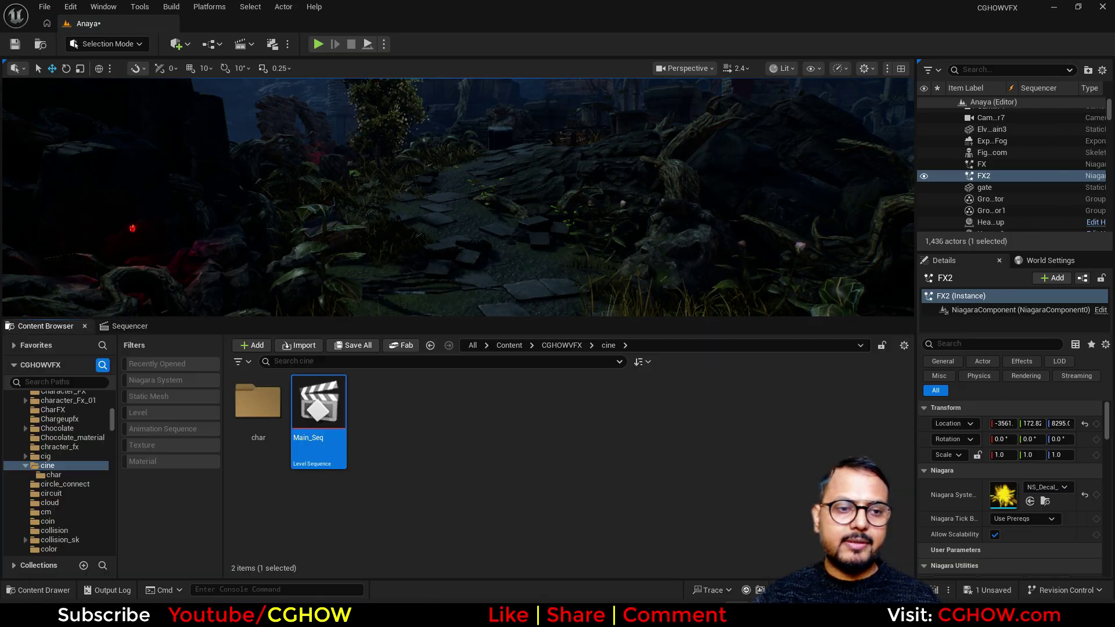
pyautogui.doubleClick(258, 406)
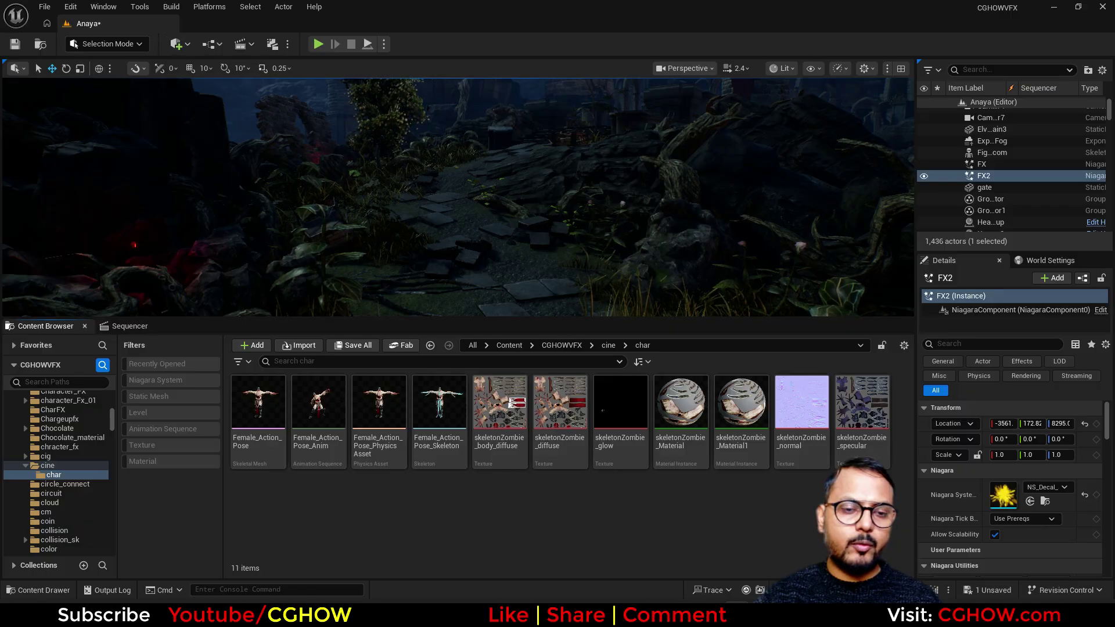
pyautogui.moveTo(319, 409); pyautogui.dragTo(154, 440)
pyautogui.click(325, 493)
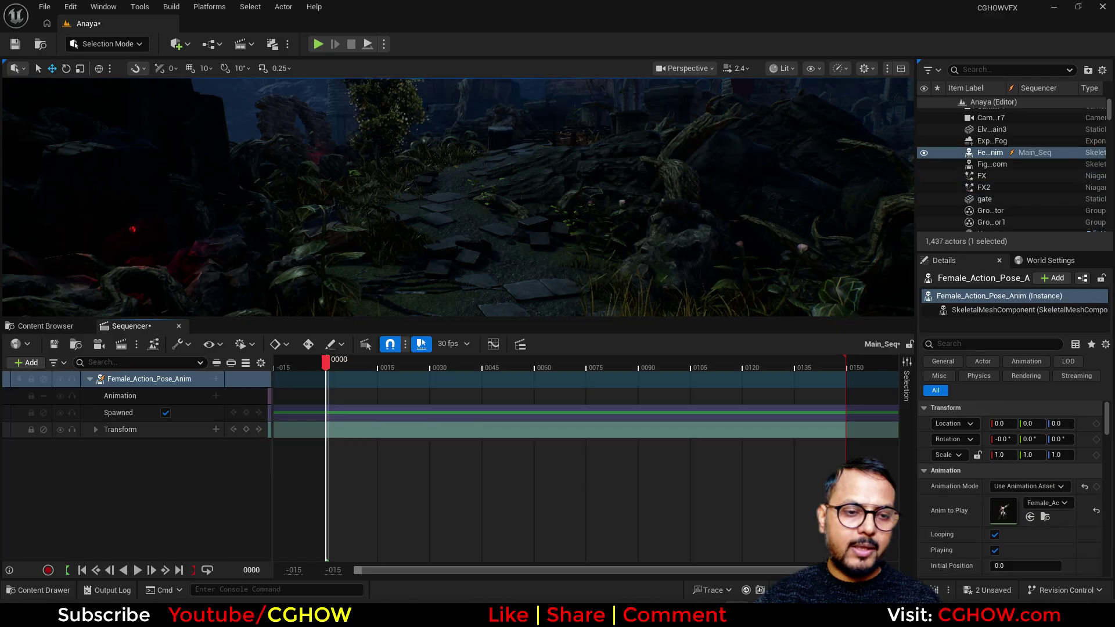
# Step: Copy the location of a temporary Female_Action_Pose_Anim actor placed on the stone path, and delete that actor
pyautogui.click(46, 326)
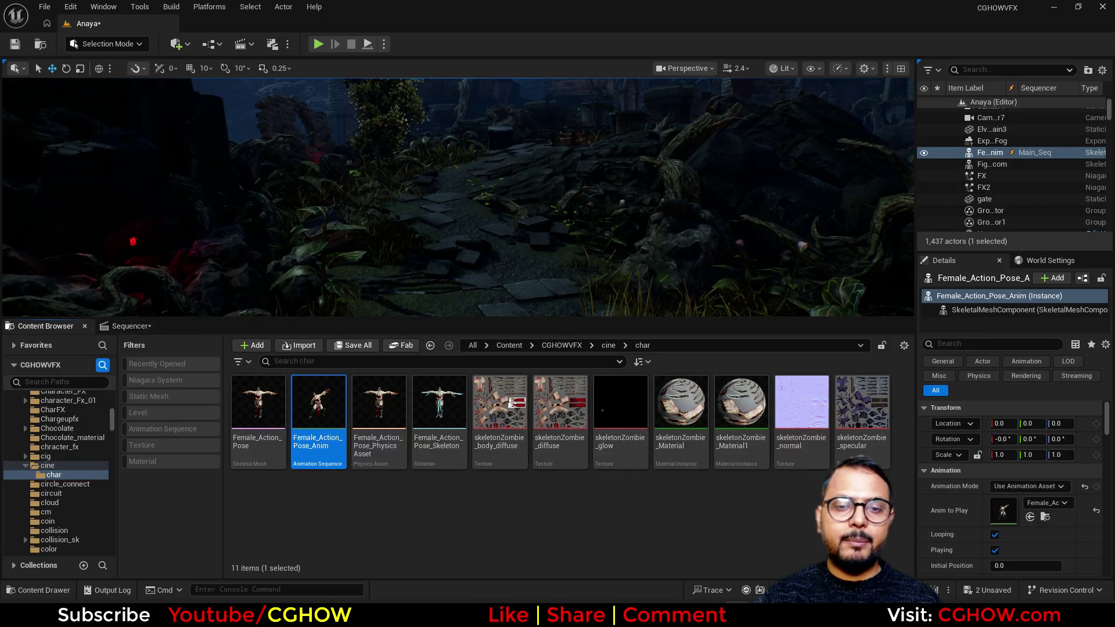
pyautogui.moveTo(318, 415); pyautogui.dragTo(493, 283)
pyautogui.rightClick(985, 427)
pyautogui.click(1011, 445)
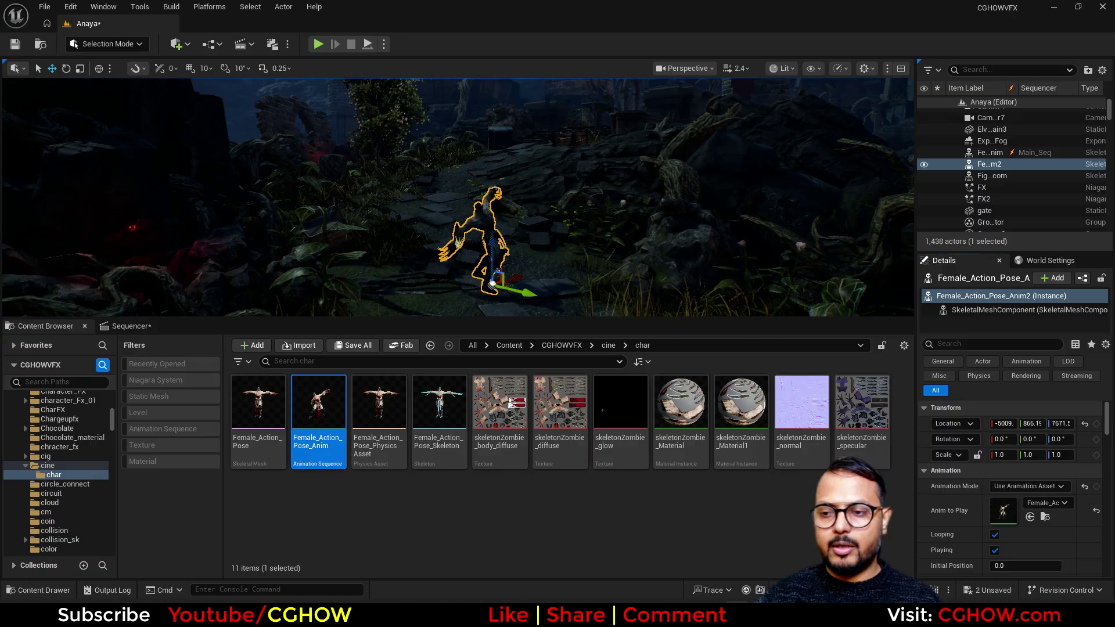
pyautogui.press('Delete')
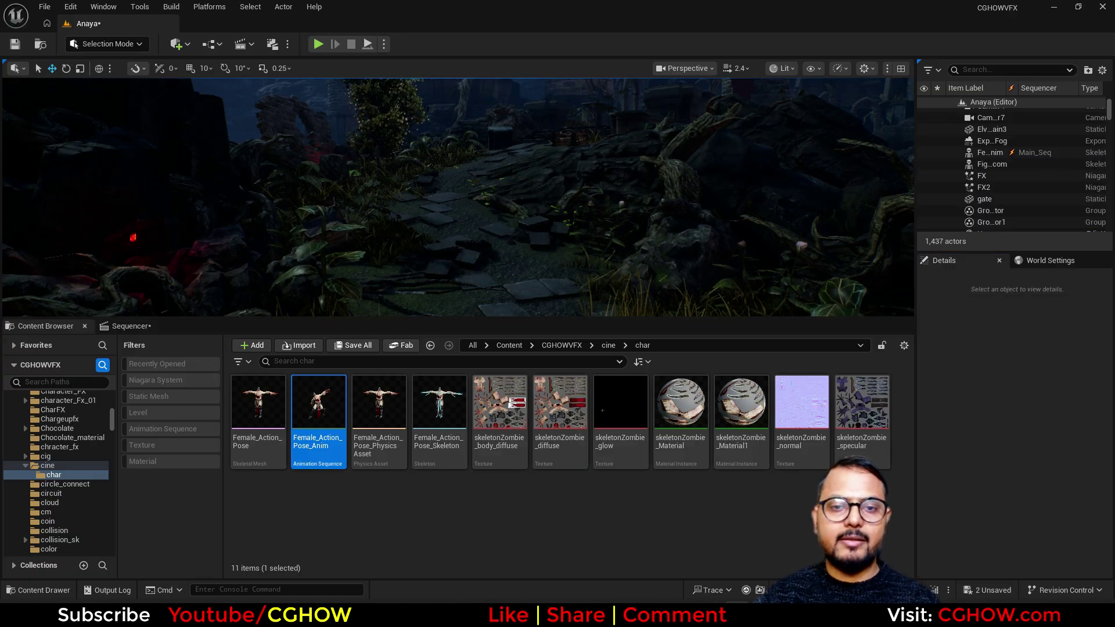
# Step: Paste the copied location onto the Female_Action_Pose_Anim character in Main_Seq
pyautogui.click(130, 326)
pyautogui.click(120, 395)
pyautogui.click(149, 378)
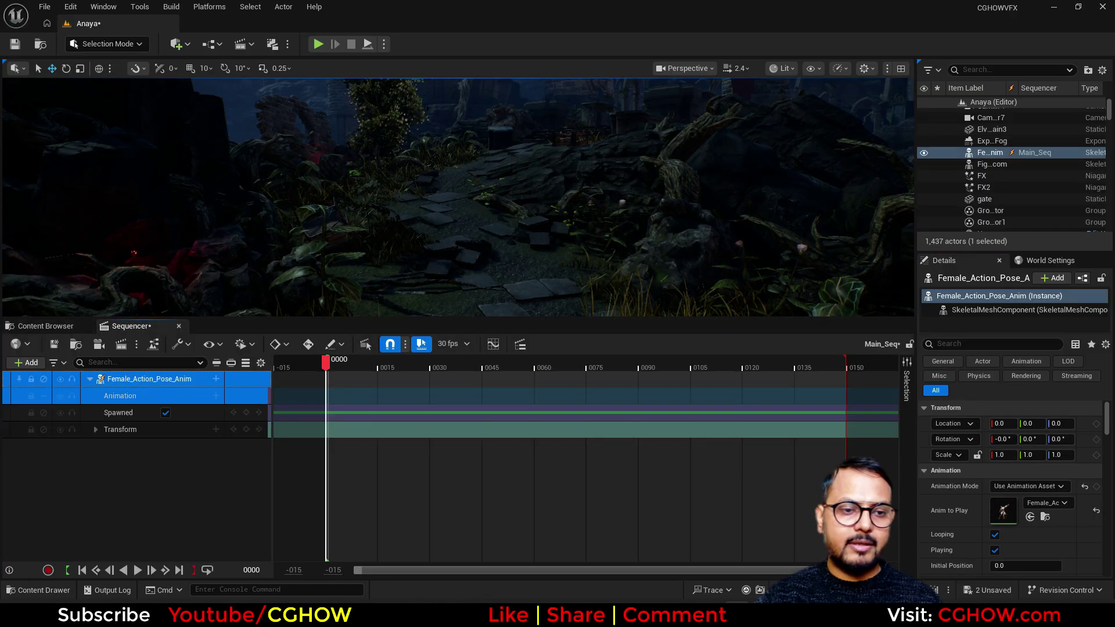
pyautogui.rightClick(987, 423)
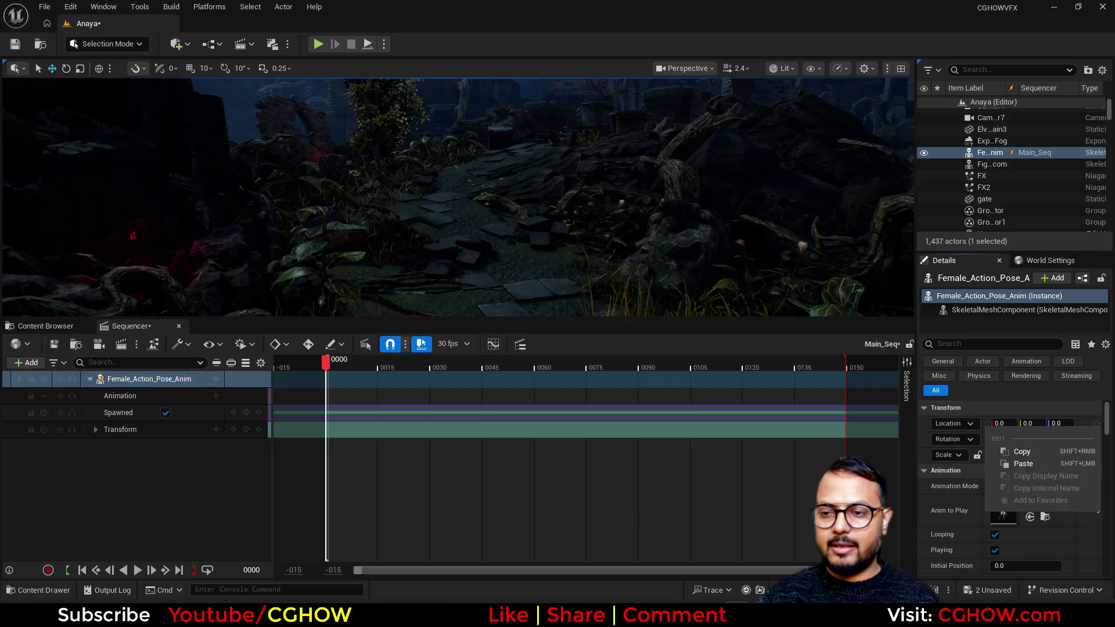
pyautogui.click(1014, 464)
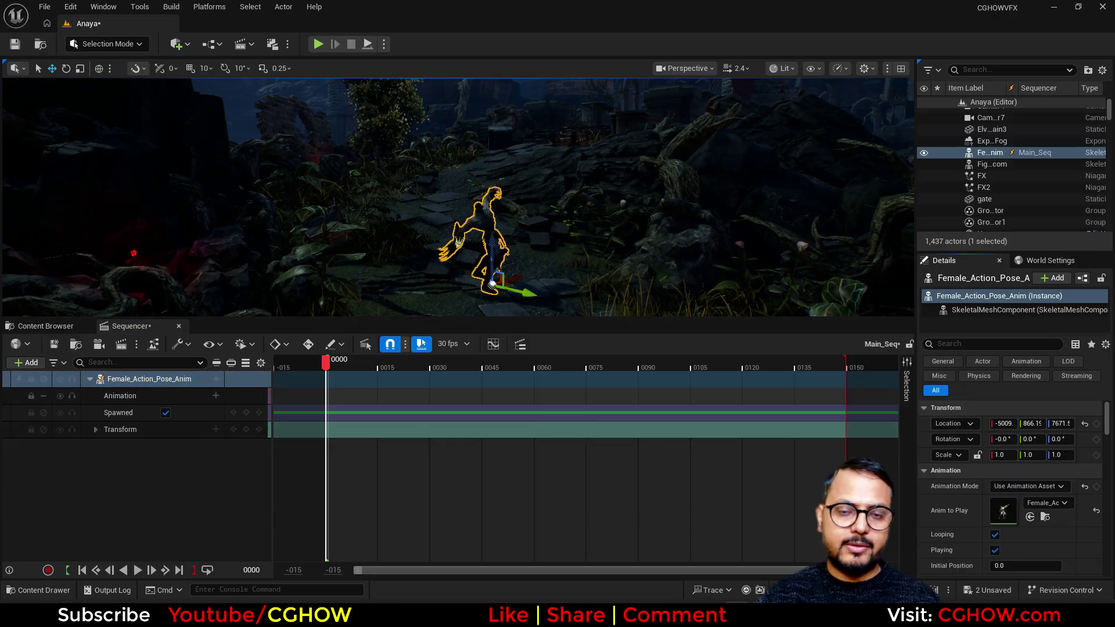
# Step: Rotate the character about 52° around its vertical axis and lower it to a Z location of about 7662
pyautogui.moveTo(457, 318); pyautogui.dragTo(457, 405)
pyautogui.moveTo(458, 240)
pyautogui.mouseDown(button='right')
pyautogui.moveTo(447, 250)
pyautogui.moveTo(456, 255)
pyautogui.moveTo(453, 244)
pyautogui.mouseUp(button='right')
pyautogui.press('e')
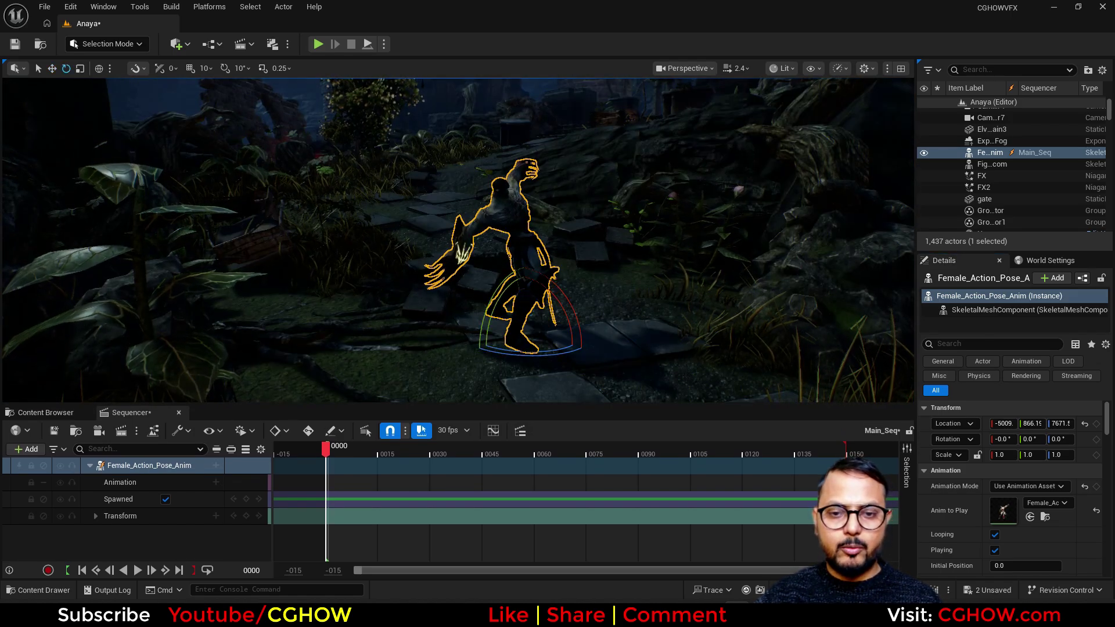
pyautogui.moveTo(558, 348); pyautogui.dragTo(604, 339)
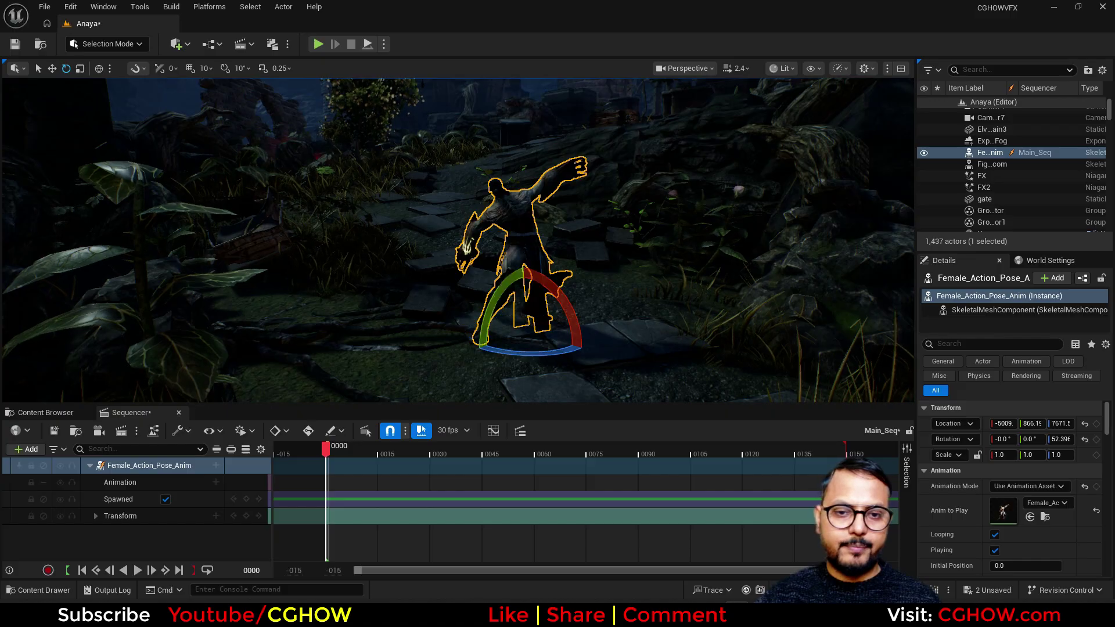
pyautogui.press('w')
pyautogui.moveTo(522, 286); pyautogui.dragTo(522, 292)
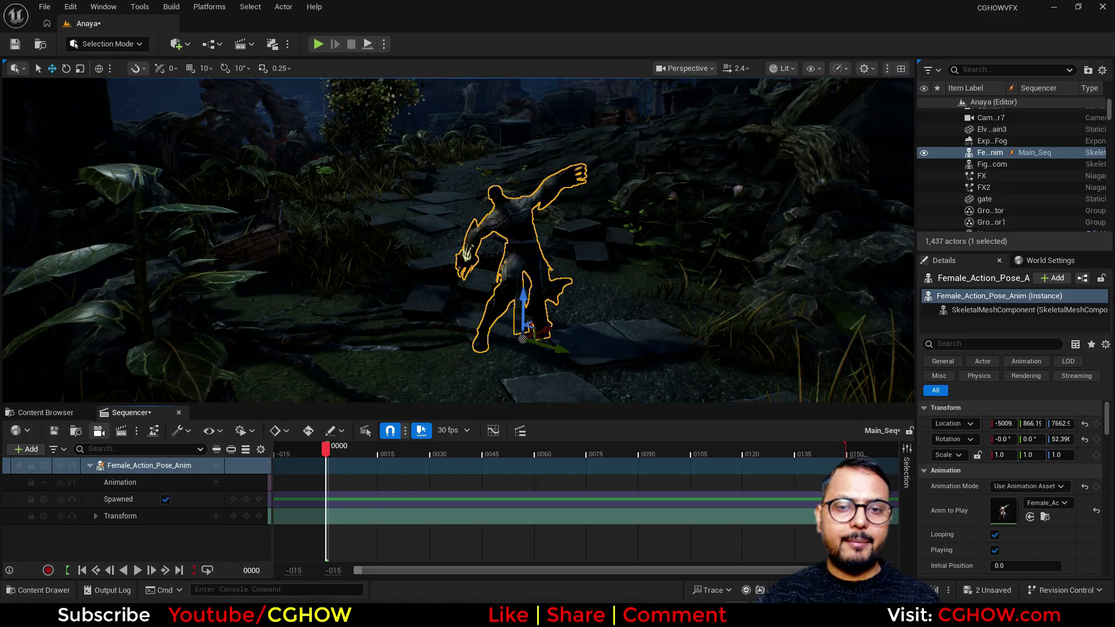
# Step: Add a cine camera to Main_Seq with the whole character framed on the path, and collapse the camera's tracks
pyautogui.click(153, 430)
pyautogui.moveTo(458, 240)
pyautogui.mouseDown(button='right')
pyautogui.moveTo(493, 233)
pyautogui.moveTo(447, 238)
pyautogui.moveTo(494, 258)
pyautogui.moveTo(493, 240)
pyautogui.moveTo(448, 233)
pyautogui.moveTo(447, 253)
pyautogui.moveTo(455, 250)
pyautogui.mouseUp(button='right')
pyautogui.scroll(-3, 458, 239)
pyautogui.press('s')
pyautogui.press('w')
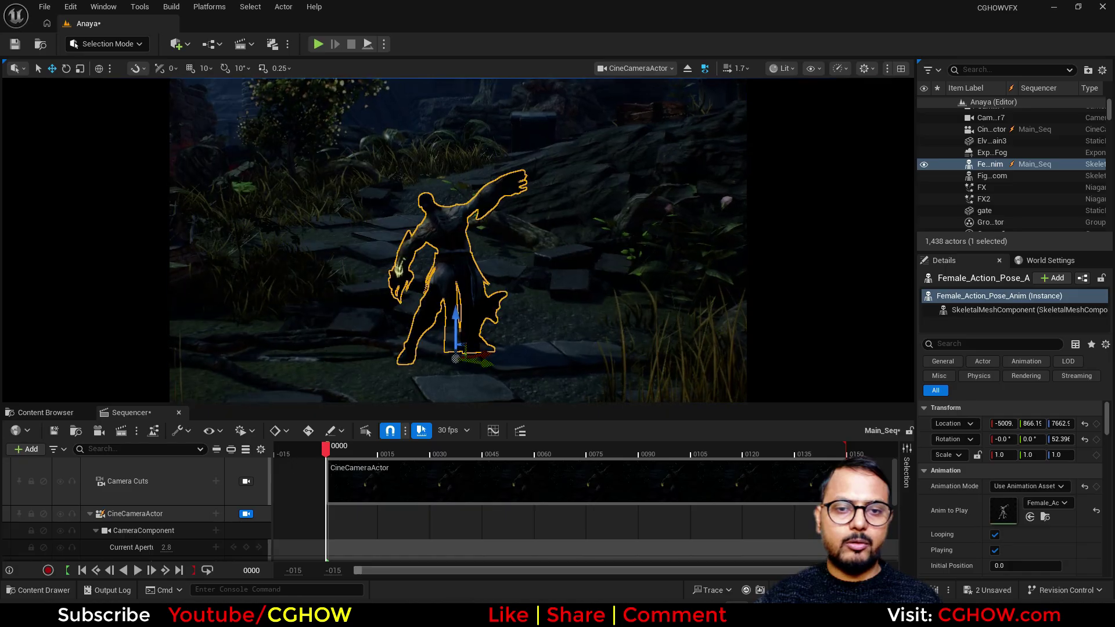
pyautogui.click(135, 513)
pyautogui.scroll(-3, 135, 513)
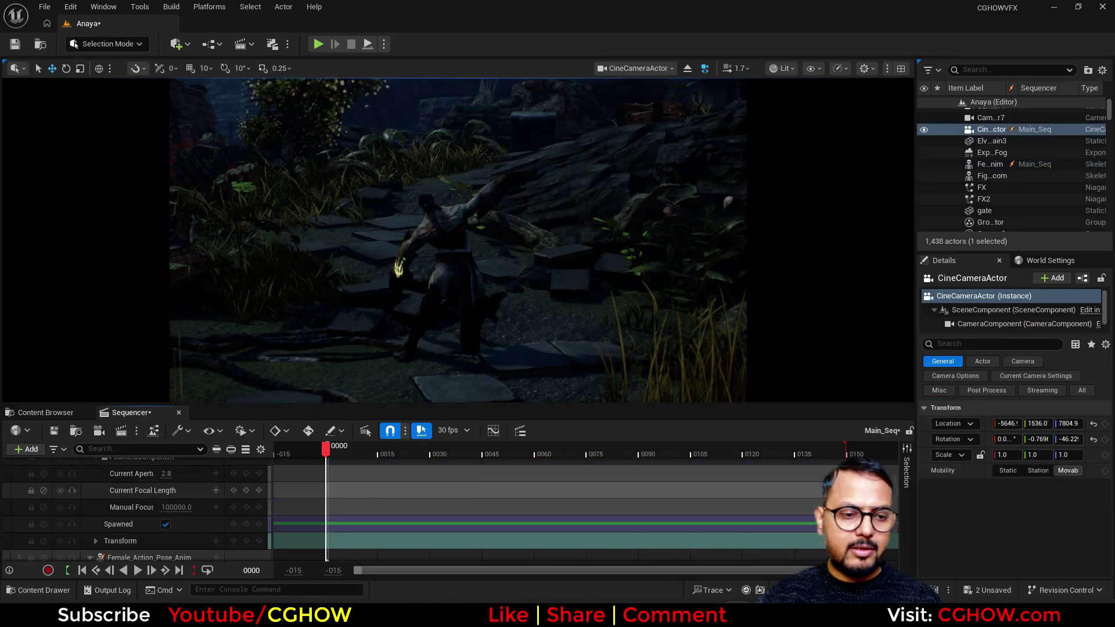
pyautogui.scroll(3, 135, 513)
pyautogui.click(90, 513)
pyautogui.scroll(-1, 135, 508)
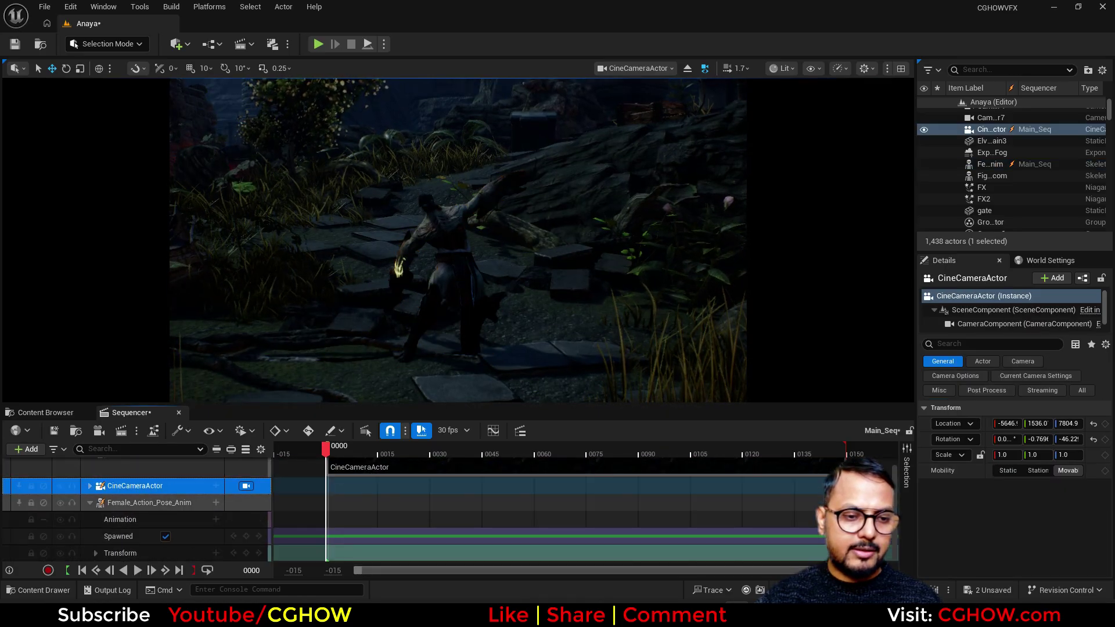
# Step: Lock the character's scale proportions and try uniform scales of 2 and 1.5
pyautogui.click(150, 503)
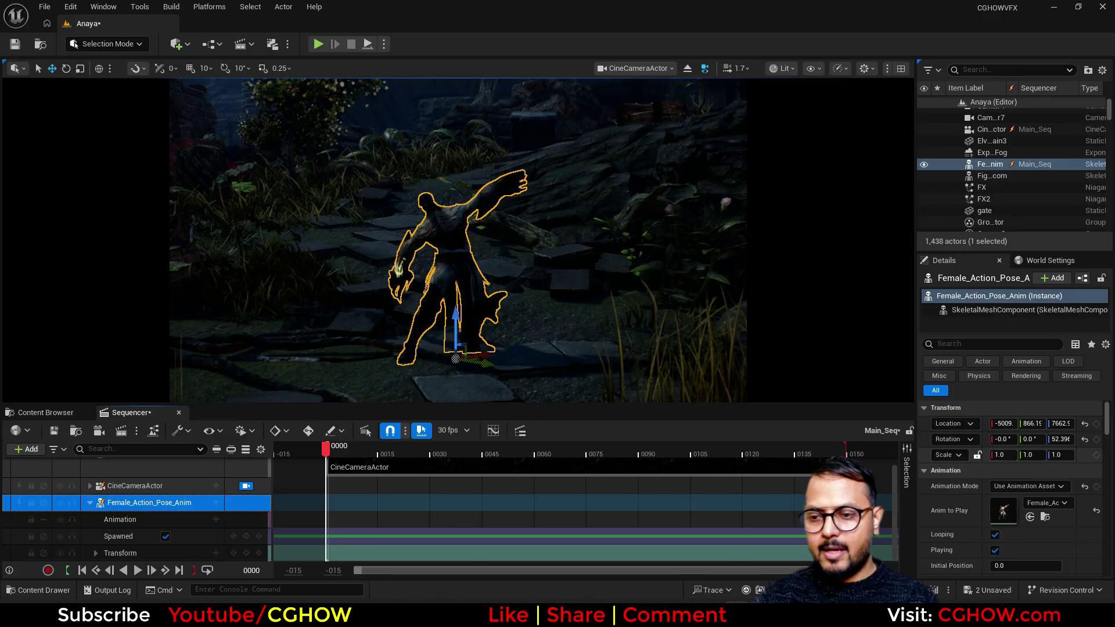
pyautogui.click(976, 455)
pyautogui.write('2')
pyautogui.press('Return')
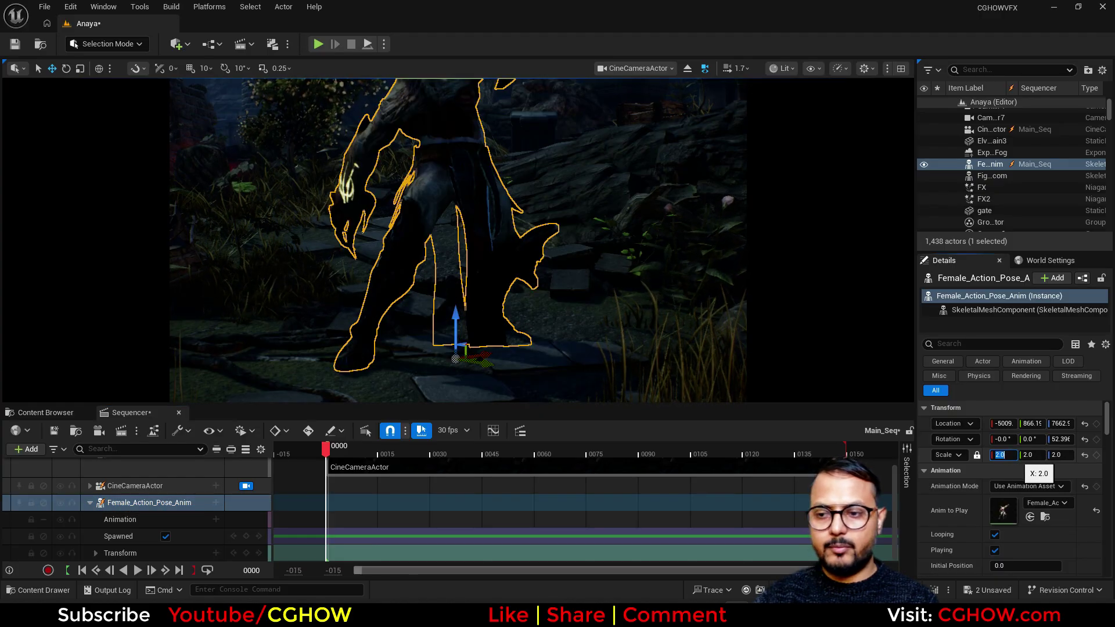
pyautogui.write('1.5')
pyautogui.press('Return')
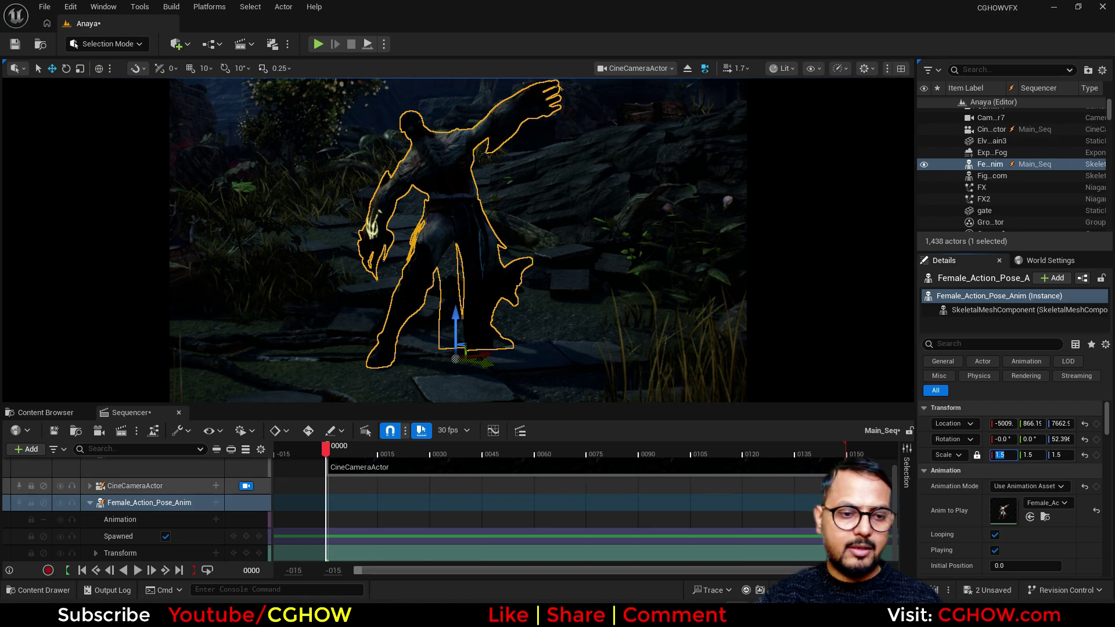
# Step: Reframe the cine camera around the enlarged character
pyautogui.click(135, 485)
pyautogui.moveTo(457, 239)
pyautogui.mouseDown(button='right')
pyautogui.moveTo(406, 203)
pyautogui.moveTo(482, 262)
pyautogui.moveTo(447, 229)
pyautogui.moveTo(465, 221)
pyautogui.moveTo(441, 226)
pyautogui.moveTo(464, 238)
pyautogui.moveTo(435, 223)
pyautogui.moveTo(459, 229)
pyautogui.mouseUp(button='right')
pyautogui.press('w')
# Step: Set the character's uniform scale to 1.2 and adjust the camera framing to its new size
pyautogui.click(459, 229)
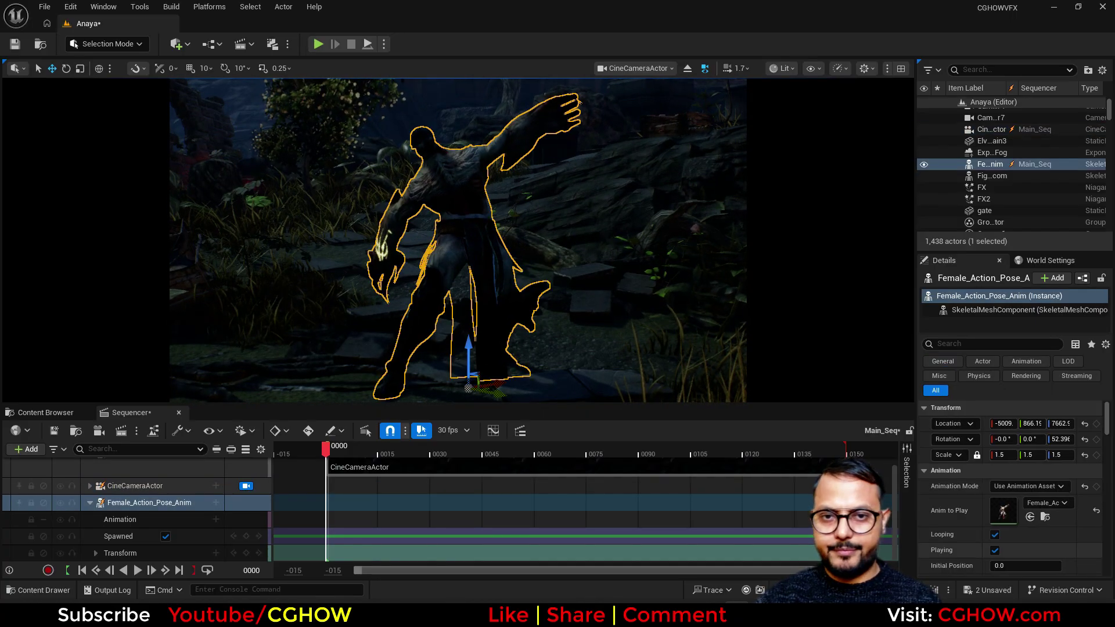
pyautogui.write('1.2')
pyautogui.press('Return')
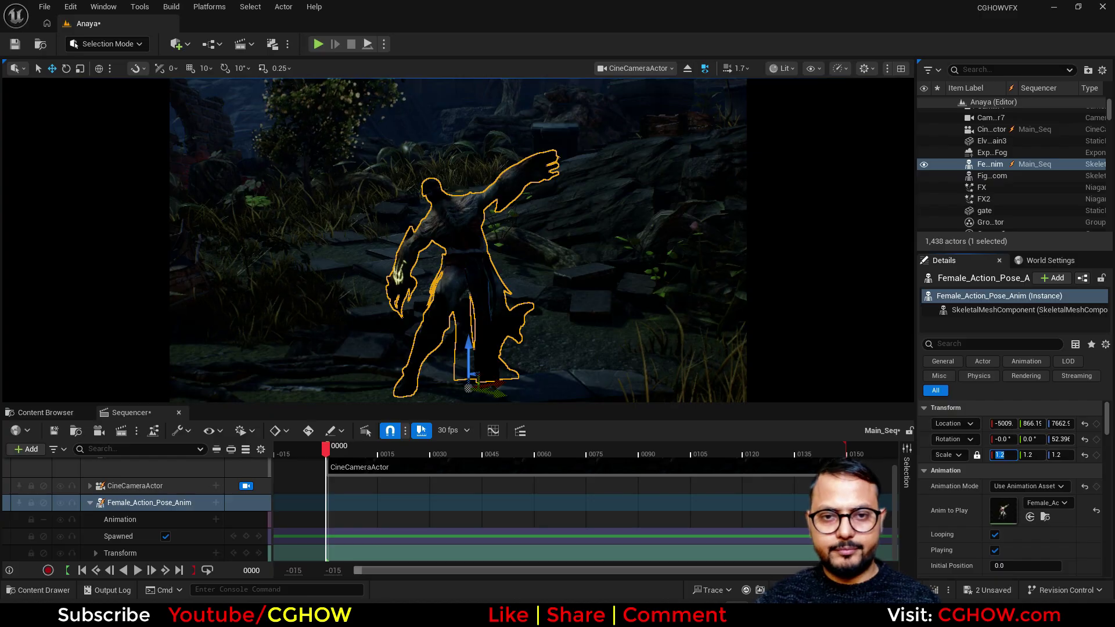
pyautogui.moveTo(458, 241)
pyautogui.mouseDown(button='right')
pyautogui.moveTo(488, 267)
pyautogui.moveTo(472, 253)
pyautogui.mouseUp(button='right')
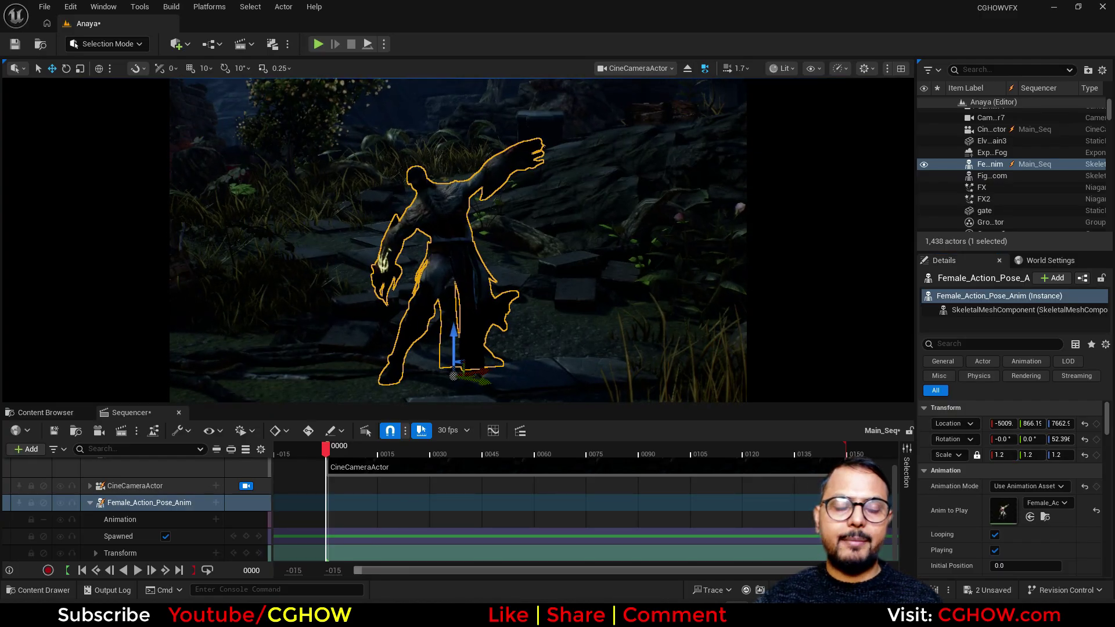
# Step: Leave the cine camera view and add a rect light to the scene near the character
pyautogui.click(246, 485)
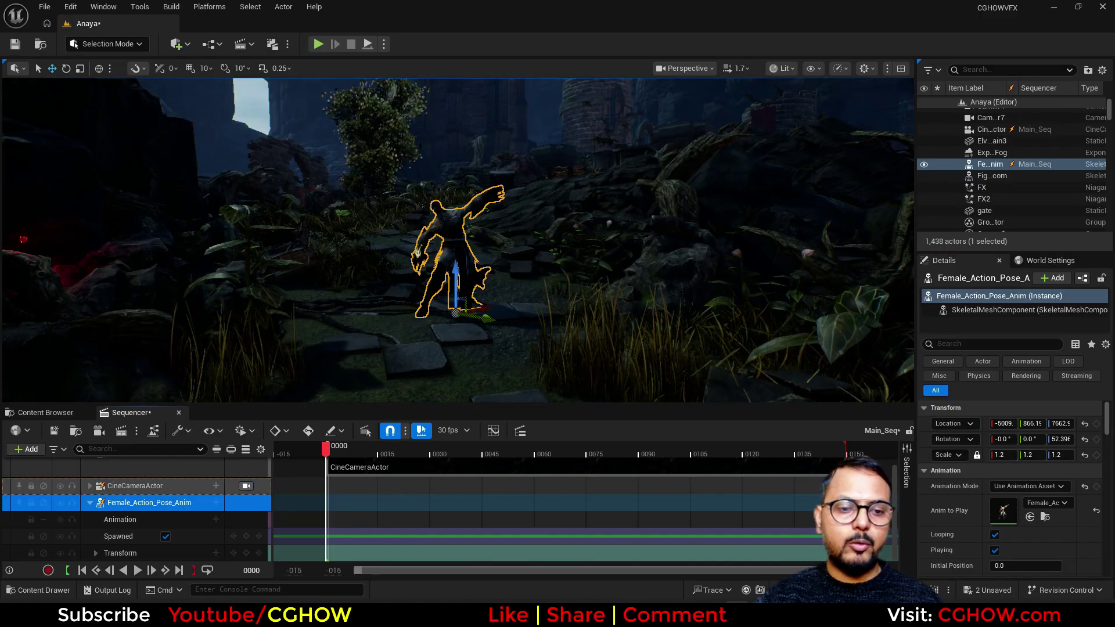
pyautogui.press('w')
pyautogui.moveTo(458, 241)
pyautogui.mouseDown(button='right')
pyautogui.moveTo(458, 279)
pyautogui.moveTo(458, 244)
pyautogui.mouseUp(button='right')
pyautogui.press('s')
pyautogui.press('w')
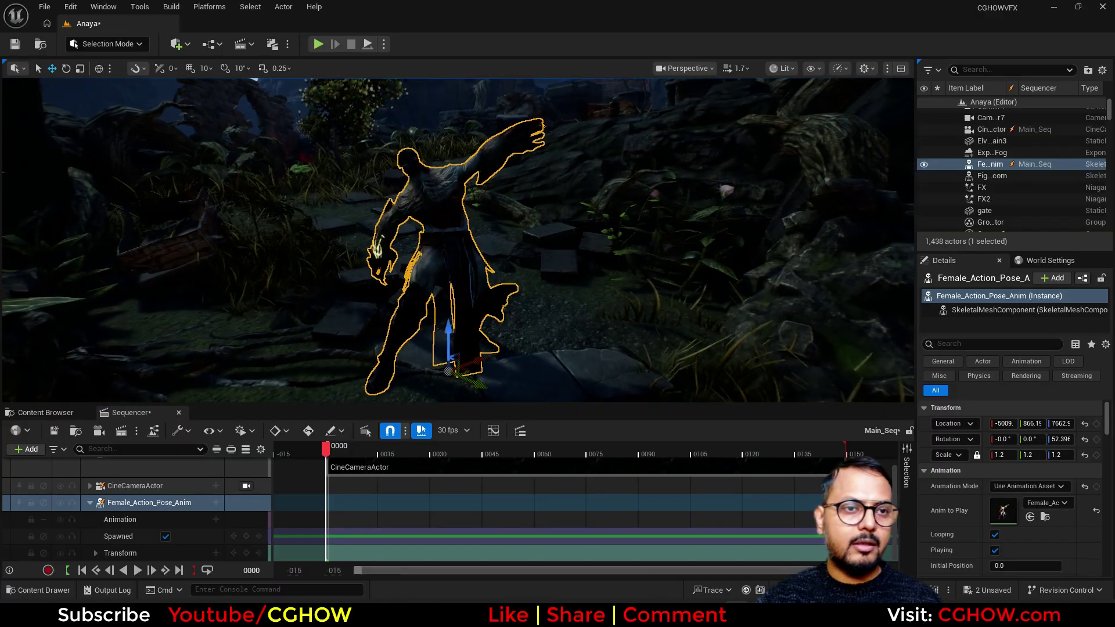
pyautogui.click(176, 44)
pyautogui.moveTo(221, 165)
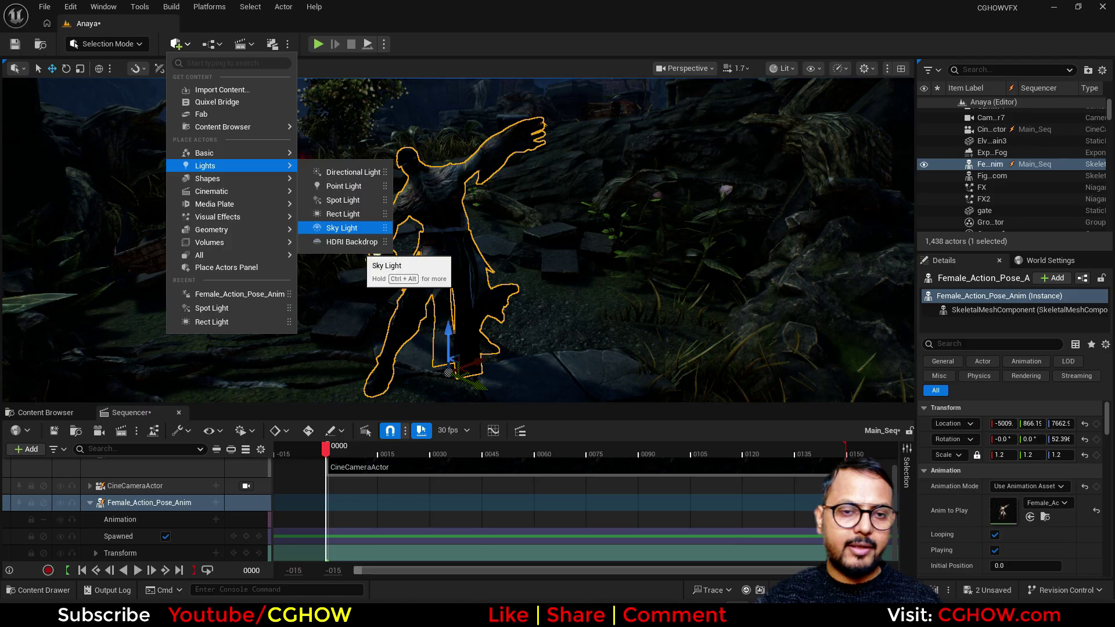
pyautogui.click(343, 214)
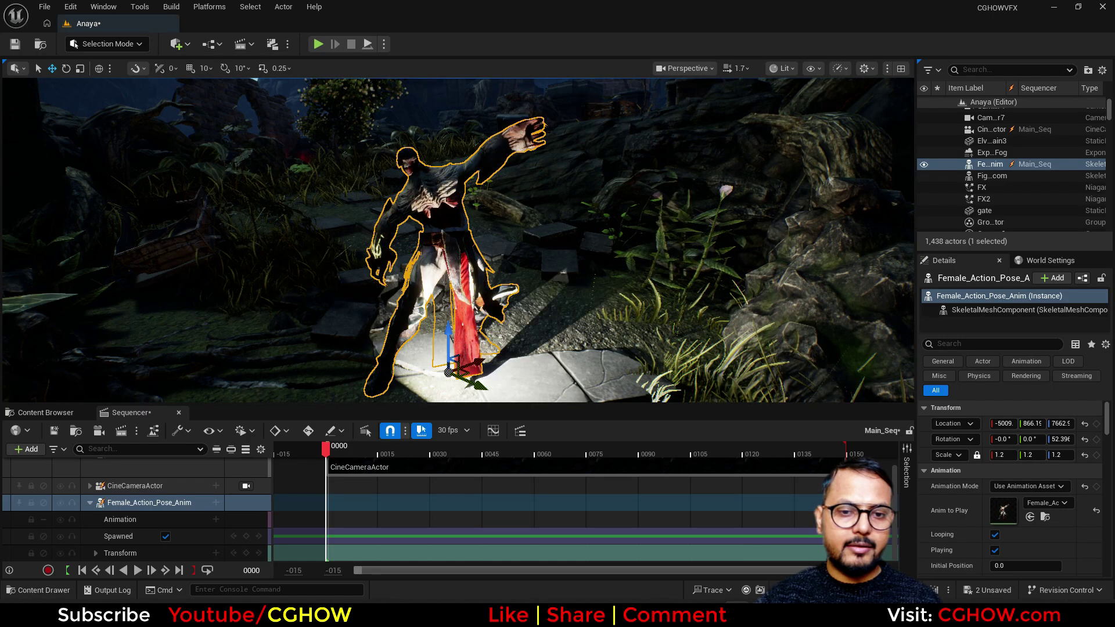
# Step: Move the rect light in front of the character at about chest height and yaw it to about -30.6° toward the body
pyautogui.moveTo(343, 213); pyautogui.dragTo(342, 214, button='right')
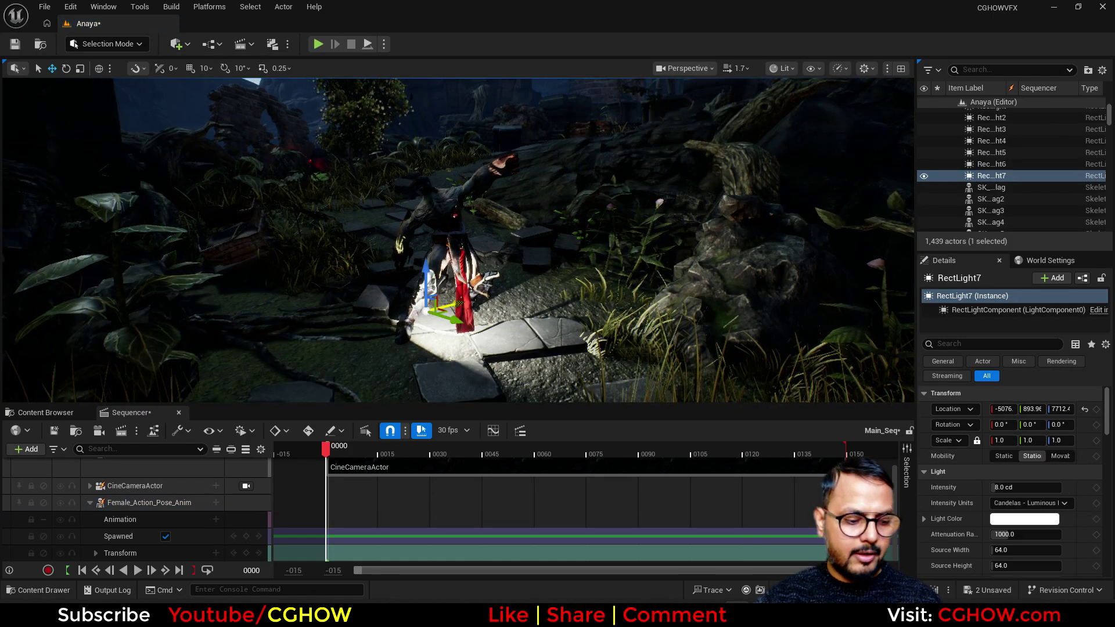
pyautogui.press('g')
pyautogui.moveTo(467, 306); pyautogui.dragTo(348, 332)
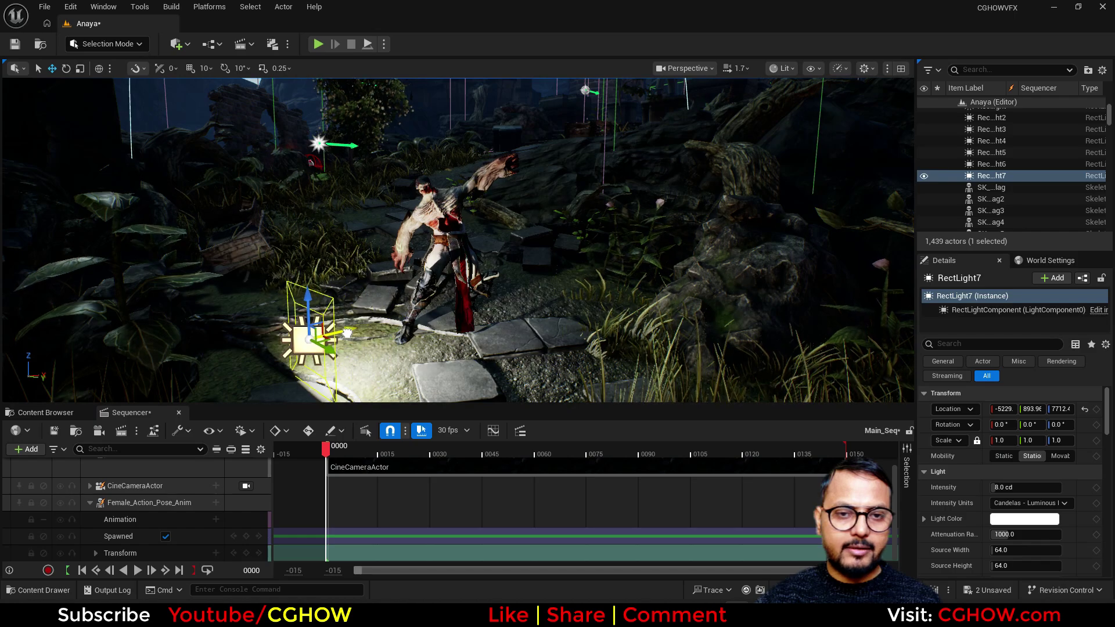
pyautogui.moveTo(308, 299); pyautogui.dragTo(288, 167)
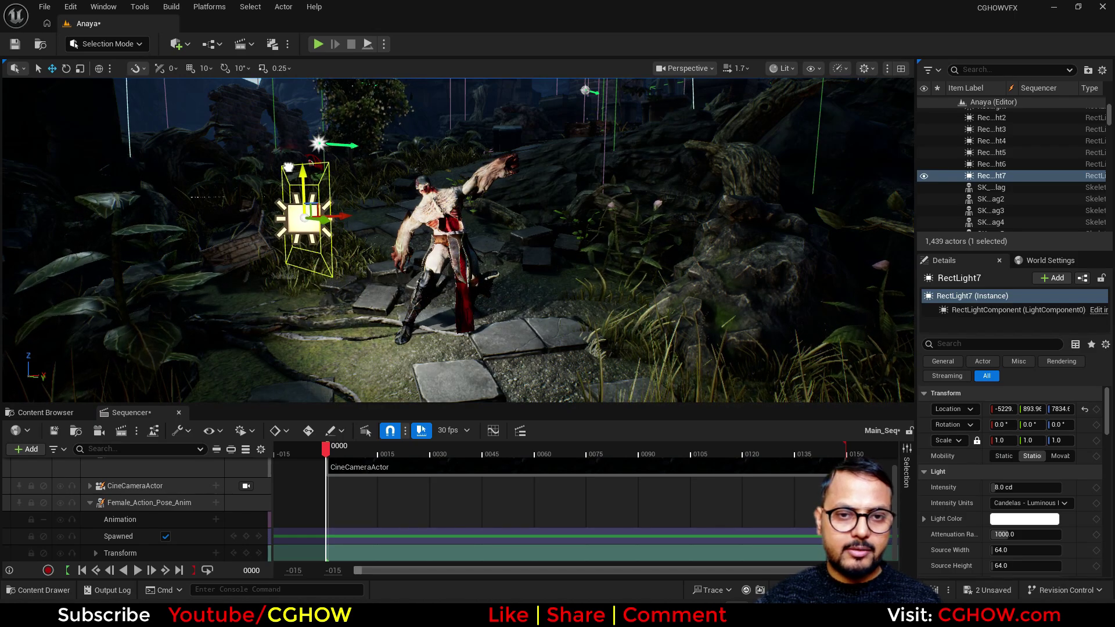
pyautogui.moveTo(326, 220); pyautogui.dragTo(358, 231)
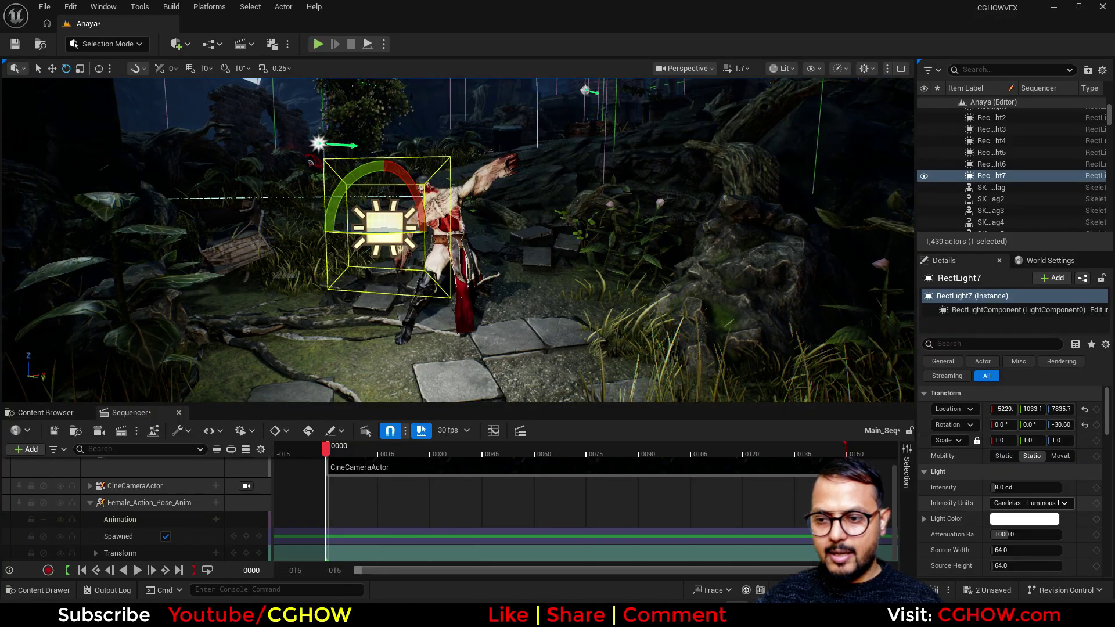
# Step: Lower the front rect light's intensity to about 2.58 cd and preview the scene without editor icons
pyautogui.moveTo(1017, 487)
pyautogui.mouseDown()
pyautogui.moveTo(992, 487)
pyautogui.moveTo(1005, 488)
pyautogui.mouseUp()
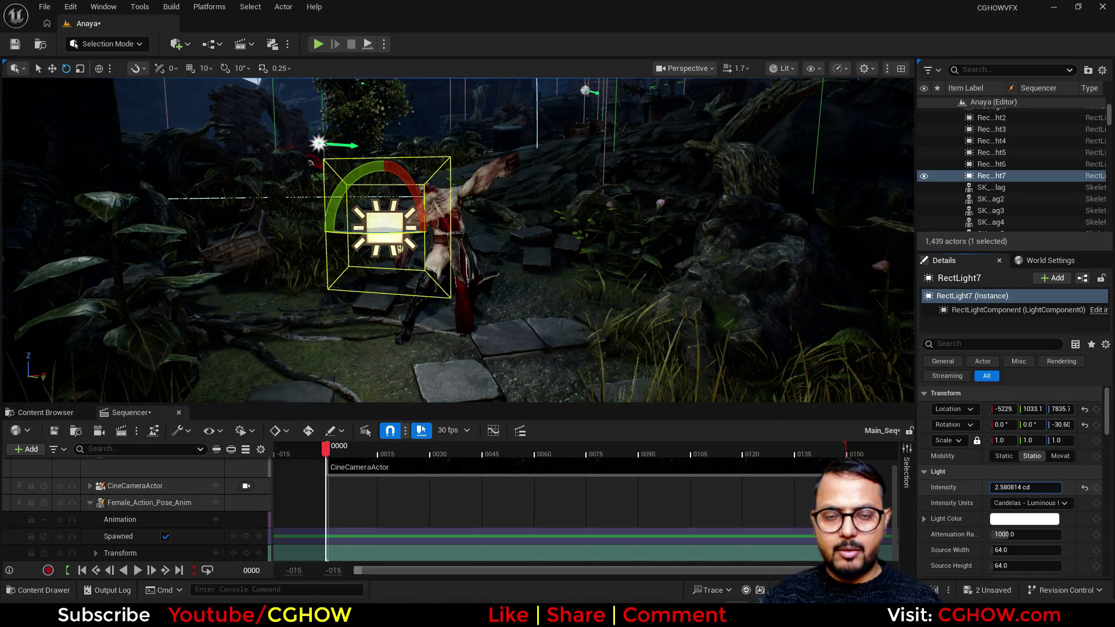
pyautogui.press('g')
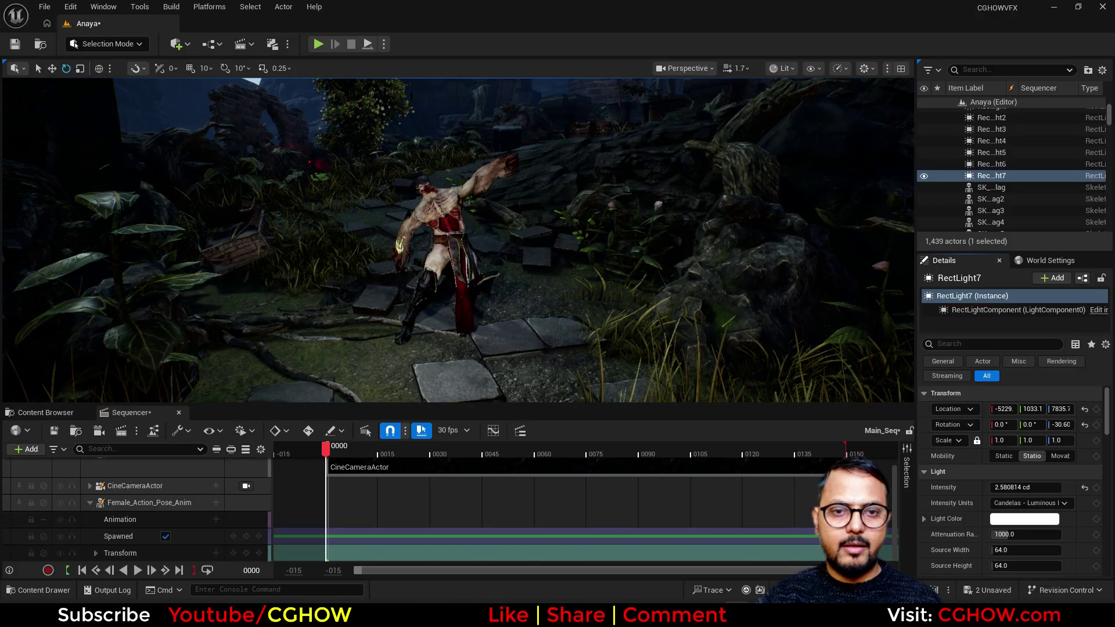
pyautogui.press('g')
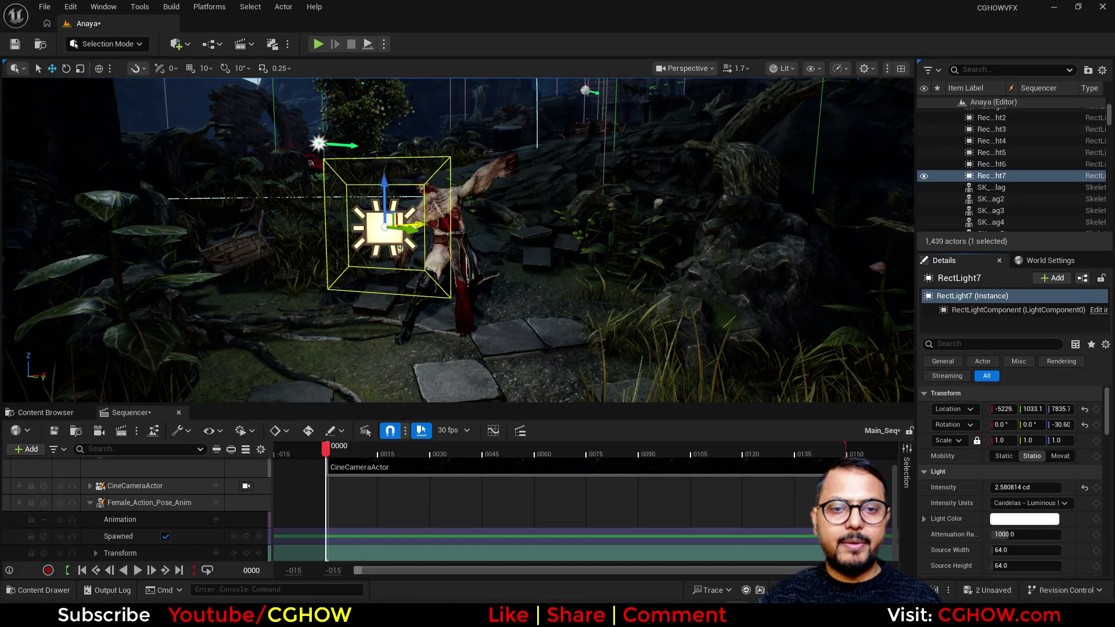
# Step: Duplicate the rect light, turn the copy to about 164.5° yaw, and set its intensity to about 71.8 cd
pyautogui.moveTo(421, 225)
pyautogui.keyDown('alt'); pyautogui.mouseDown()
pyautogui.moveTo(557, 219)
pyautogui.moveTo(406, 220)
pyautogui.mouseUp(); pyautogui.keyUp('alt')
pyautogui.press('e')
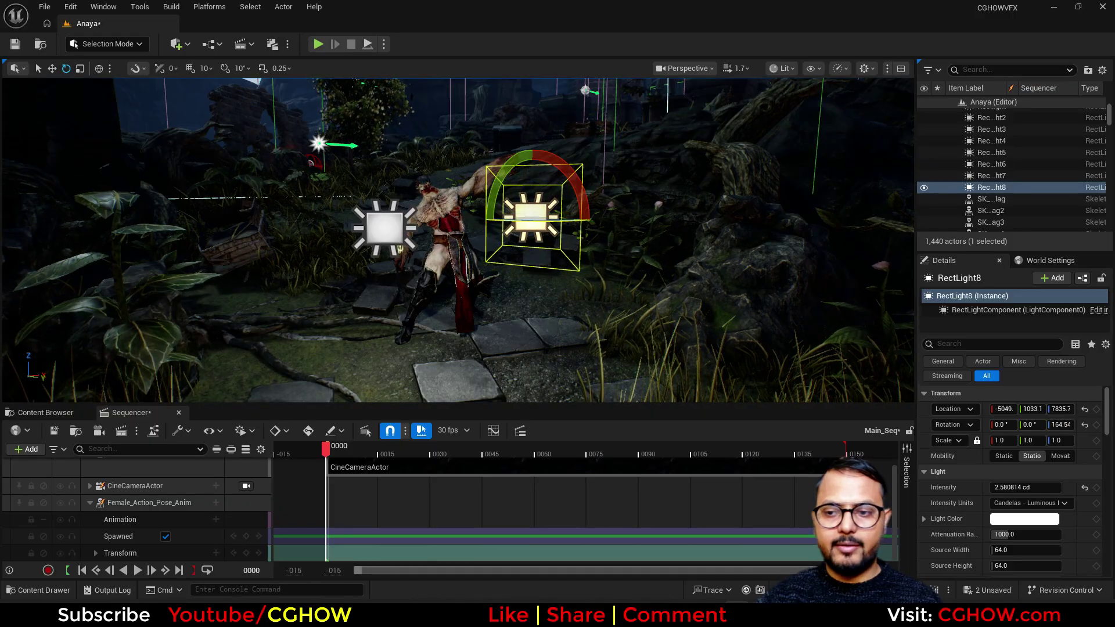
pyautogui.moveTo(1014, 487); pyautogui.dragTo(1039, 487)
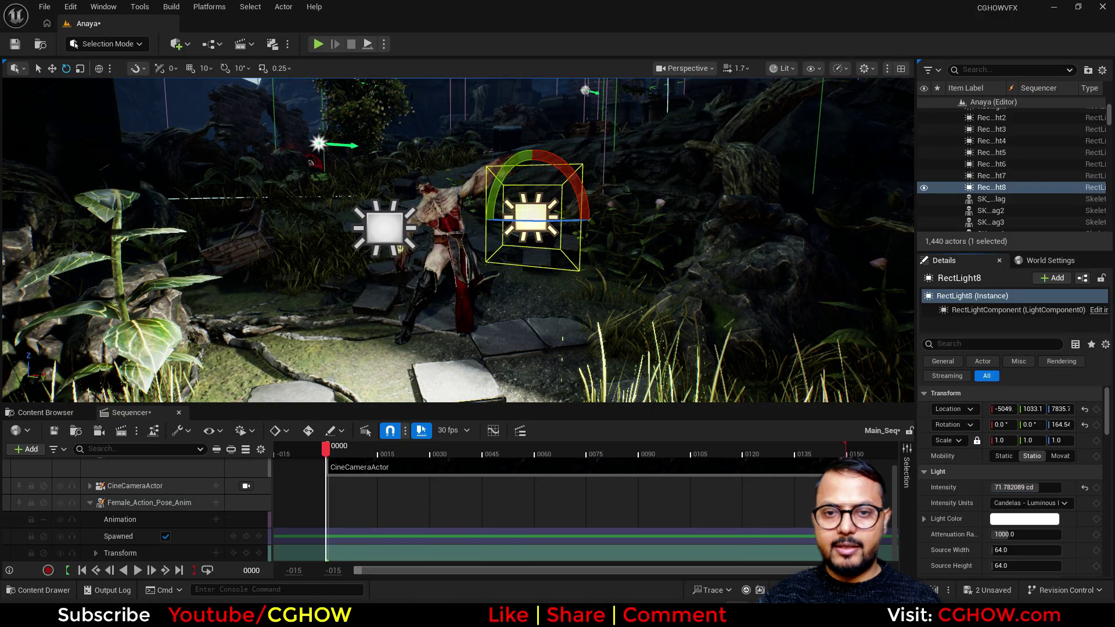
# Step: Move the duplicated rect light behind the character so that it works as a backlight
pyautogui.press('w')
pyautogui.moveTo(559, 219); pyautogui.dragTo(443, 211)
pyautogui.moveTo(443, 211); pyautogui.dragTo(418, 183, button='right')
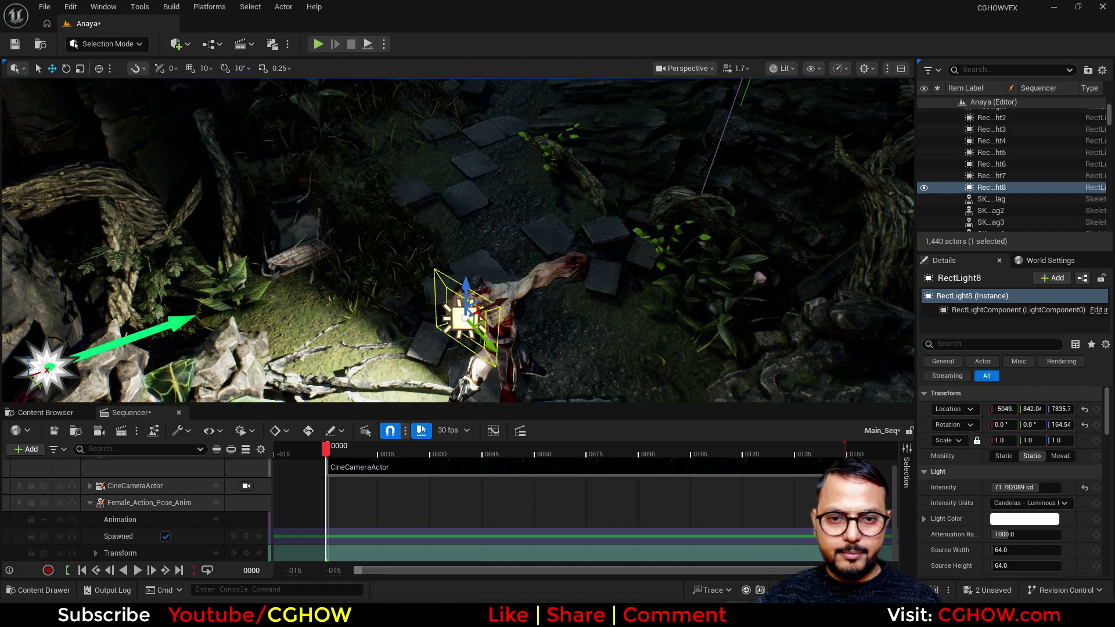
pyautogui.moveTo(473, 318); pyautogui.dragTo(585, 242)
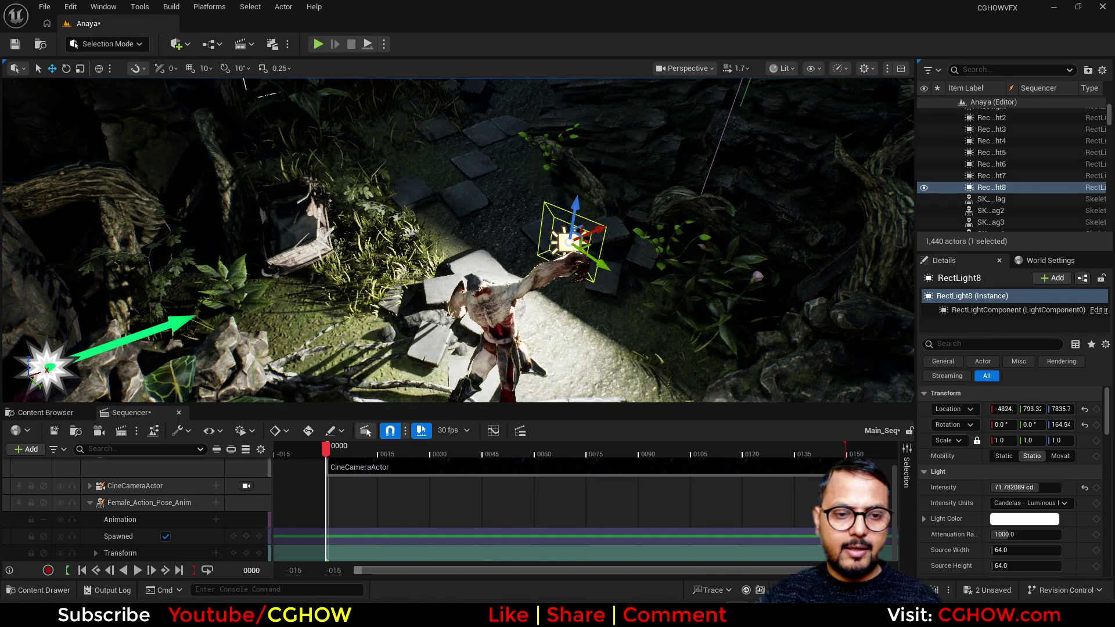
pyautogui.scroll(2, 247, 486)
# Step: Look through the cine camera and shift the backlight higher beside the raised hand, yawed to about 177°
pyautogui.click(246, 481)
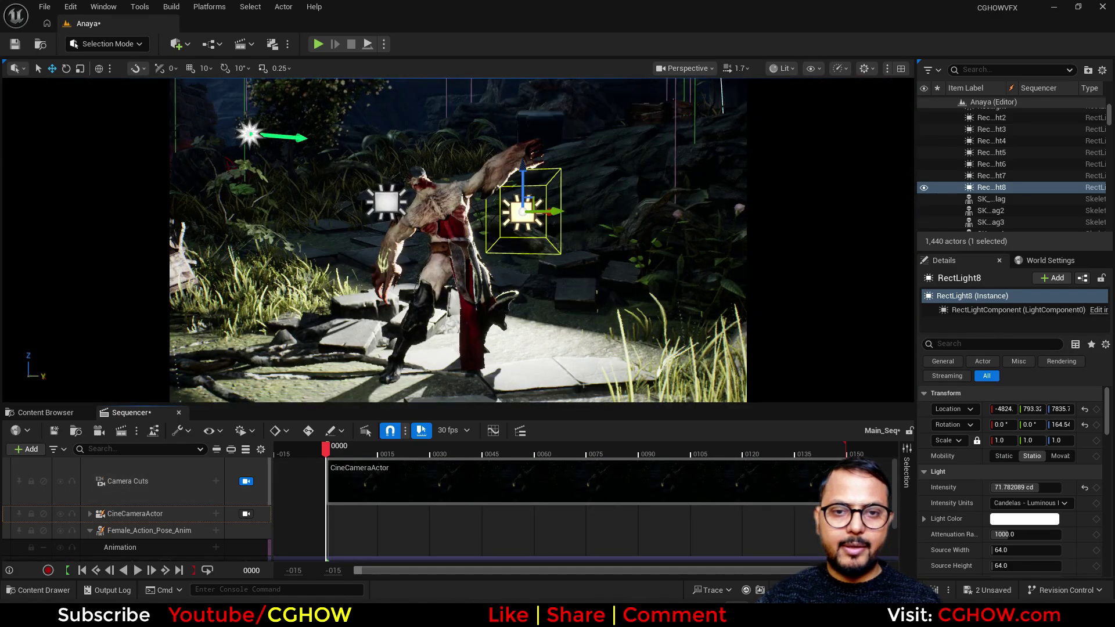
pyautogui.moveTo(524, 174); pyautogui.dragTo(528, 142)
pyautogui.press('e')
pyautogui.moveTo(546, 182); pyautogui.dragTo(583, 184)
pyautogui.press('e')
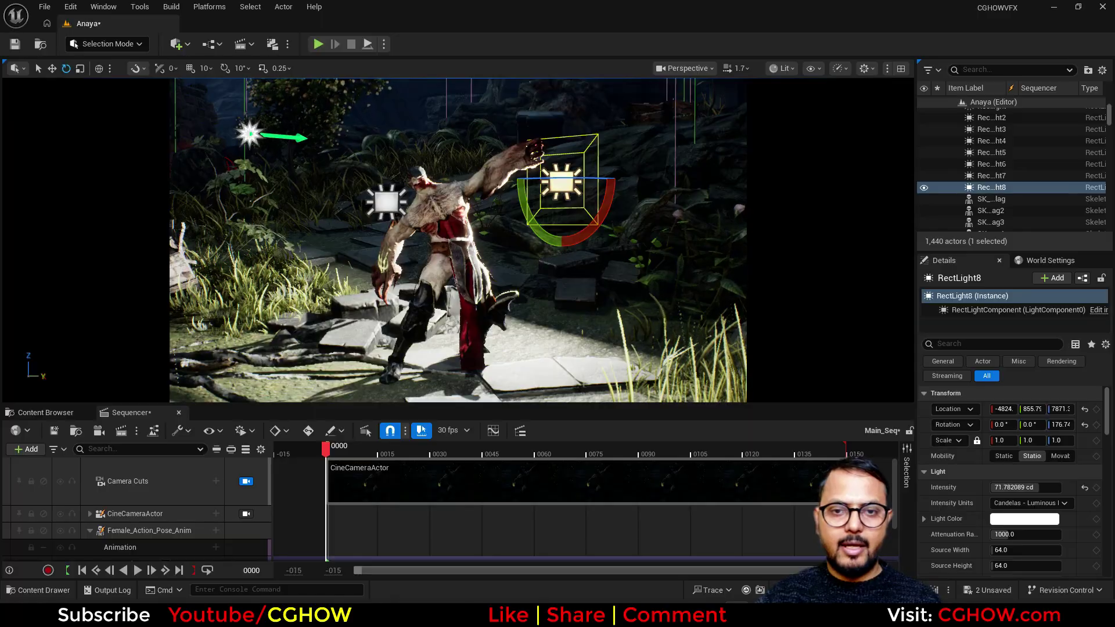
# Step: Tilt the backlight to about 51° pitch from a lower height and reduce its intensity to about 7.2 cd
pyautogui.moveTo(532, 223); pyautogui.dragTo(498, 248)
pyautogui.press('w')
pyautogui.moveTo(562, 140); pyautogui.dragTo(567, 186)
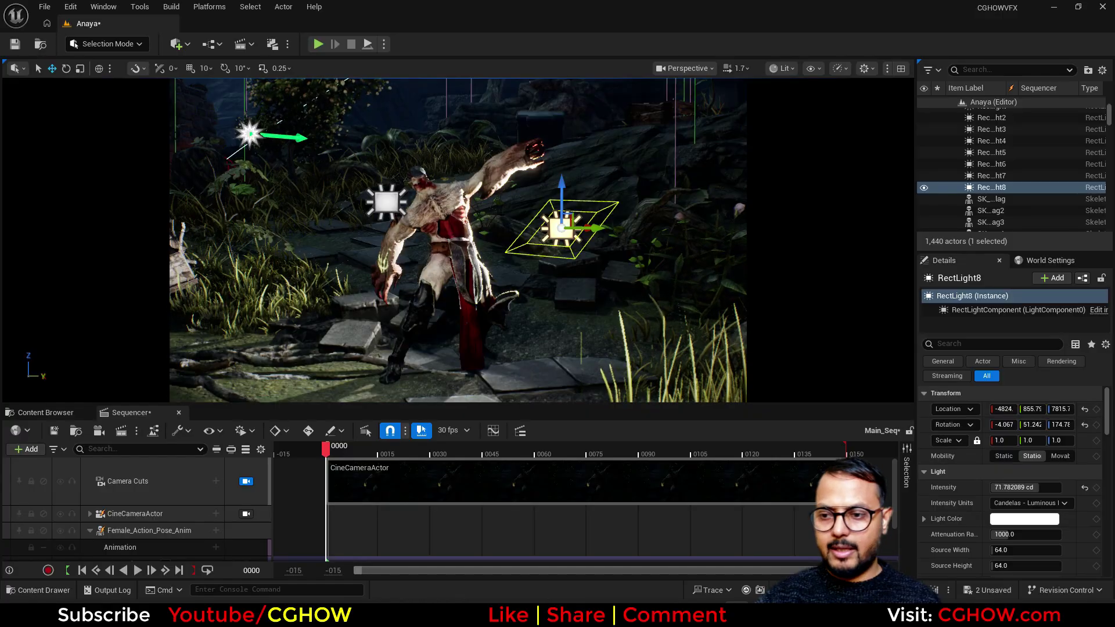
pyautogui.moveTo(1038, 487); pyautogui.dragTo(1017, 487)
pyautogui.moveTo(992, 487); pyautogui.dragTo(1043, 488)
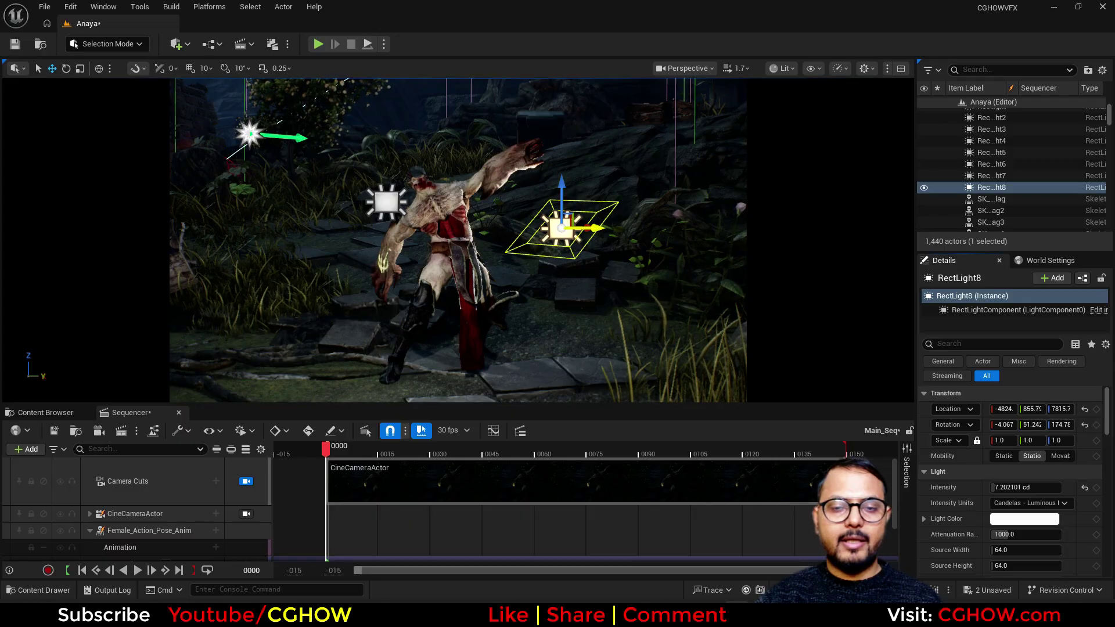
# Step: Duplicate the backlight, yaw the copy to about 86°, and place it low beside the character's lowered arm
pyautogui.keyDown('alt'); pyautogui.moveTo(596, 227); pyautogui.dragTo(566, 229); pyautogui.keyUp('alt')
pyautogui.press('e')
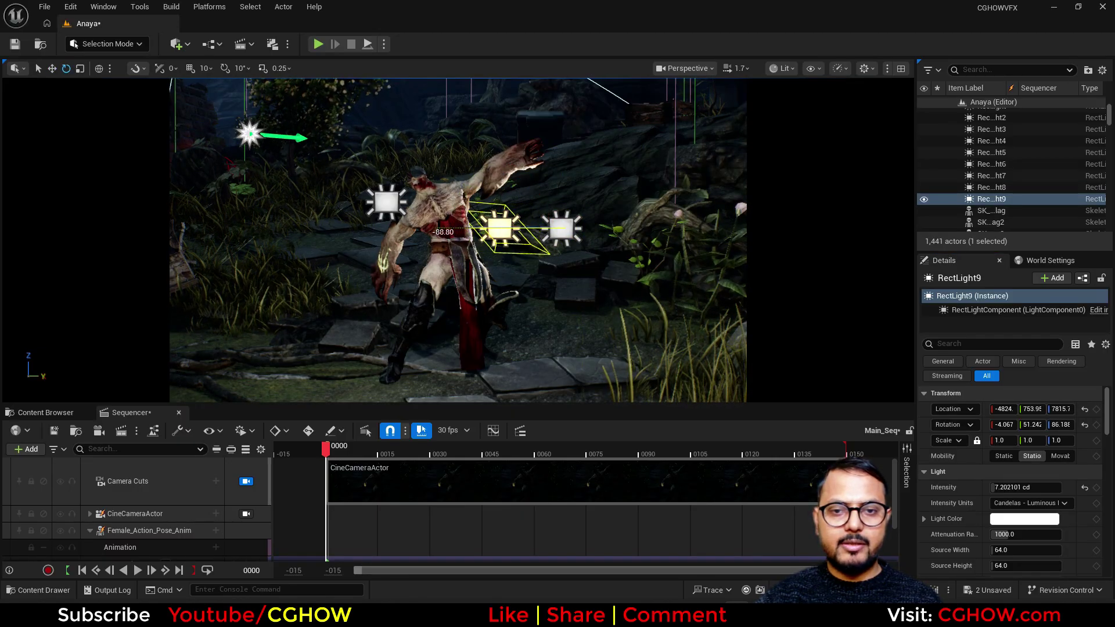
pyautogui.moveTo(444, 232); pyautogui.dragTo(401, 283)
pyautogui.press('w')
pyautogui.moveTo(359, 212); pyautogui.dragTo(349, 250)
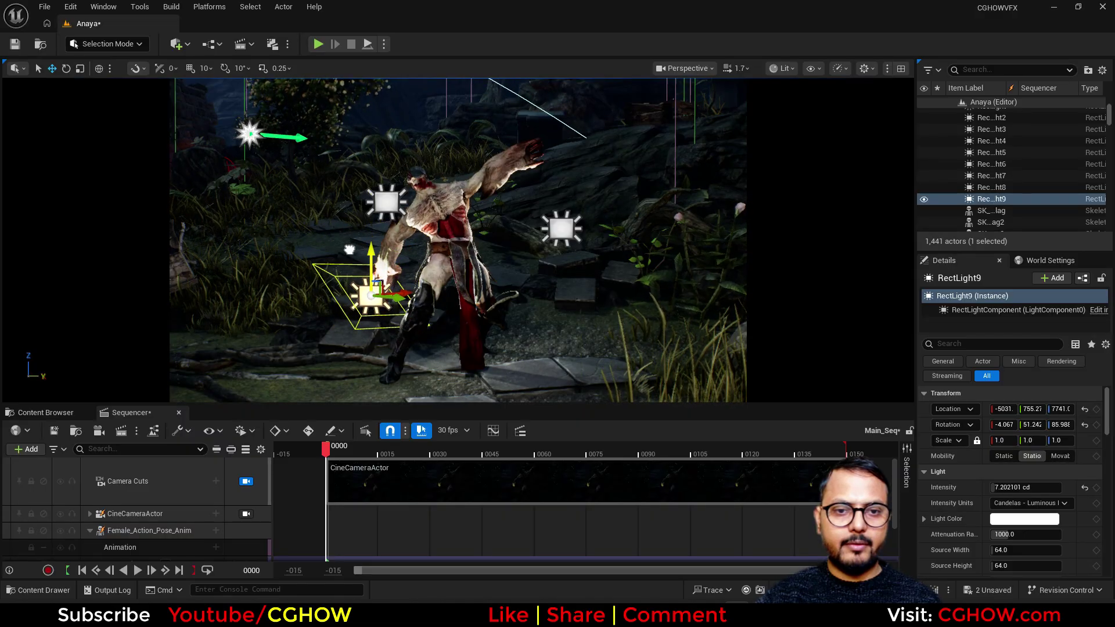
# Step: Raise the side light to shoulder height, re-aimed at about 36° pitch, and dim it to about 2.58 cd
pyautogui.moveTo(398, 296); pyautogui.dragTo(387, 172)
pyautogui.press('e')
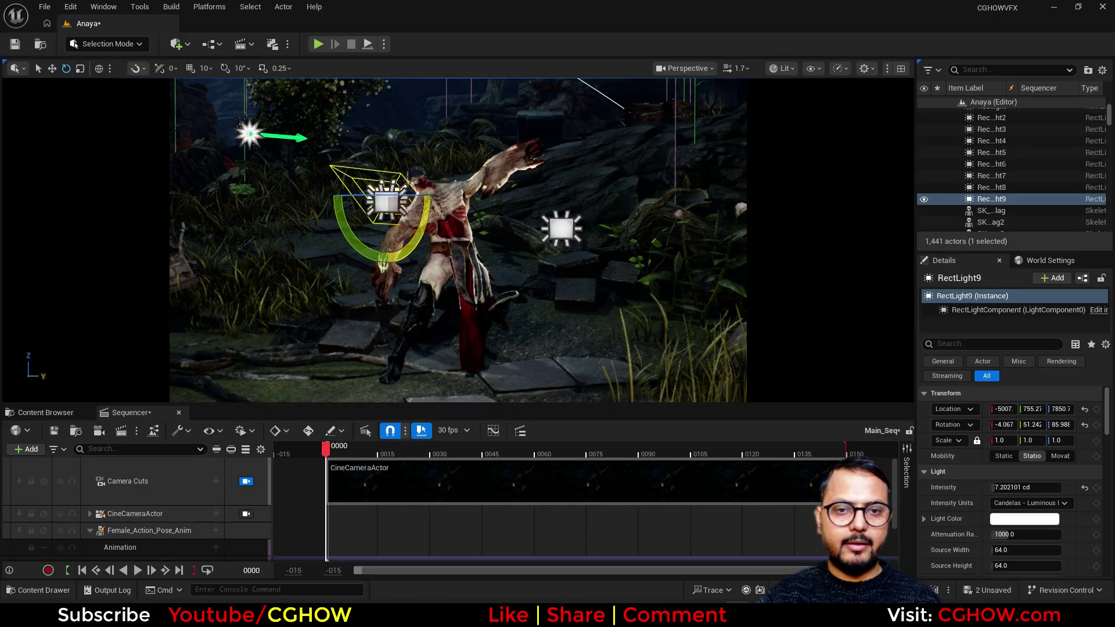
pyautogui.moveTo(418, 238); pyautogui.dragTo(394, 260)
pyautogui.press('w')
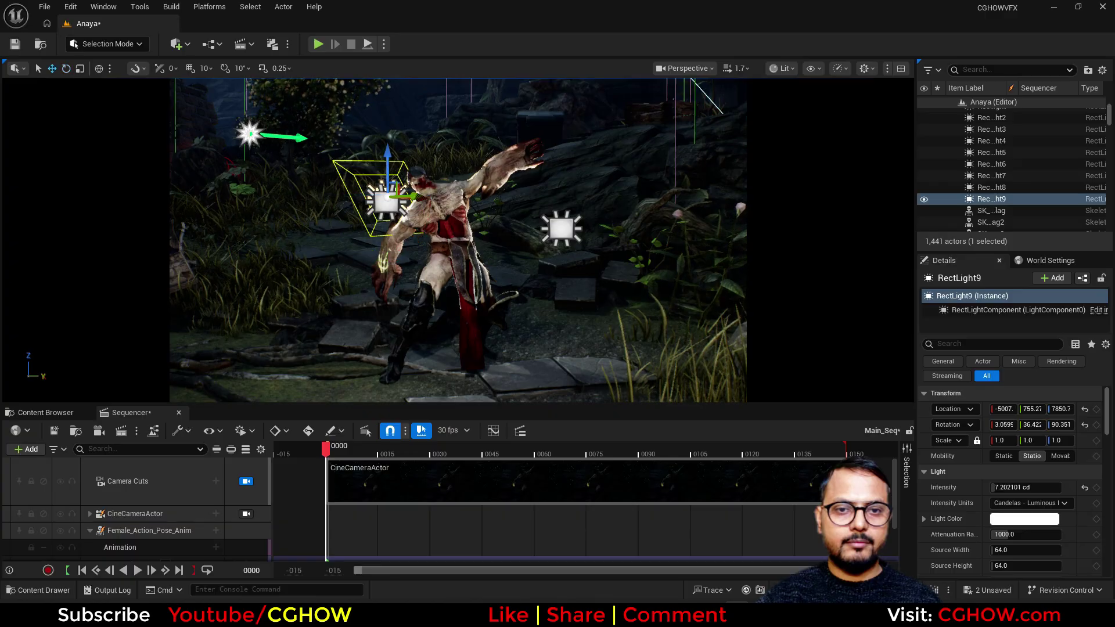
pyautogui.moveTo(413, 196); pyautogui.dragTo(400, 197)
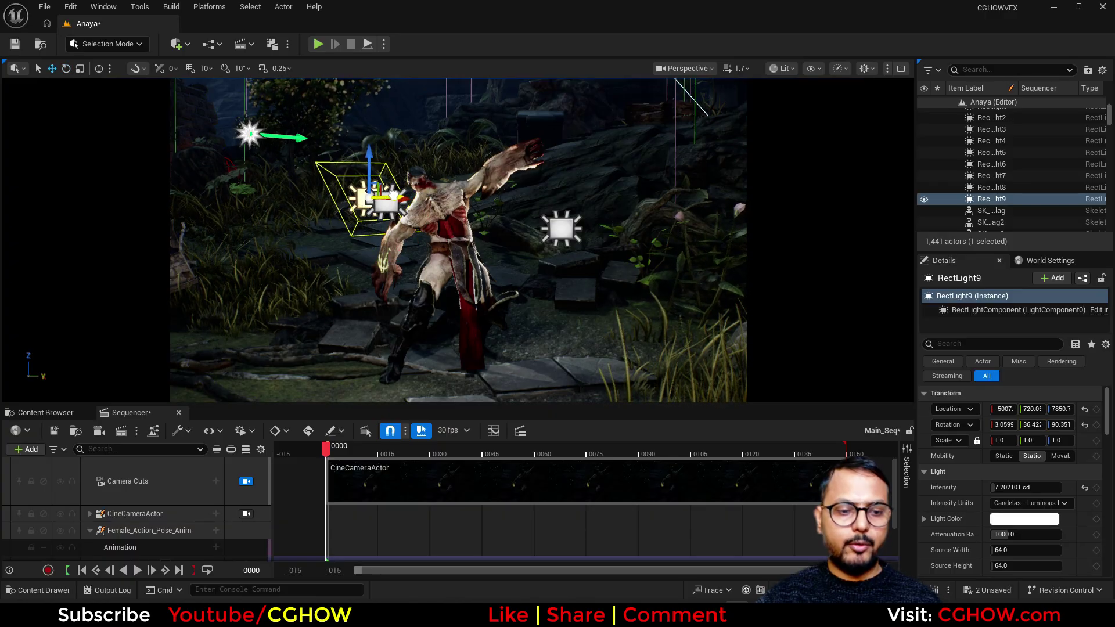
pyautogui.press('g')
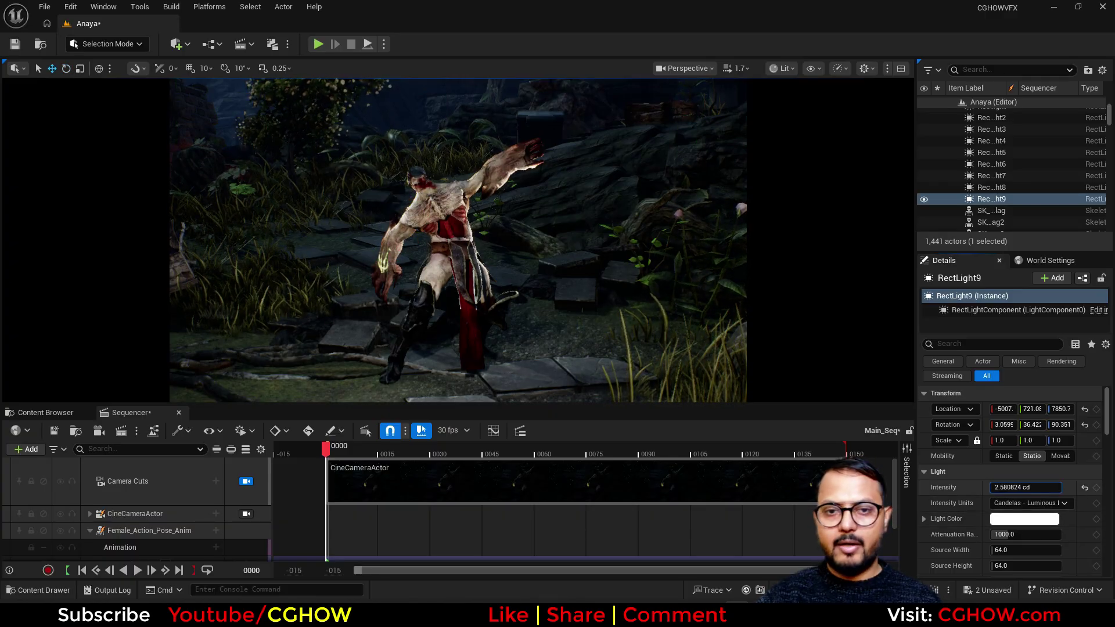